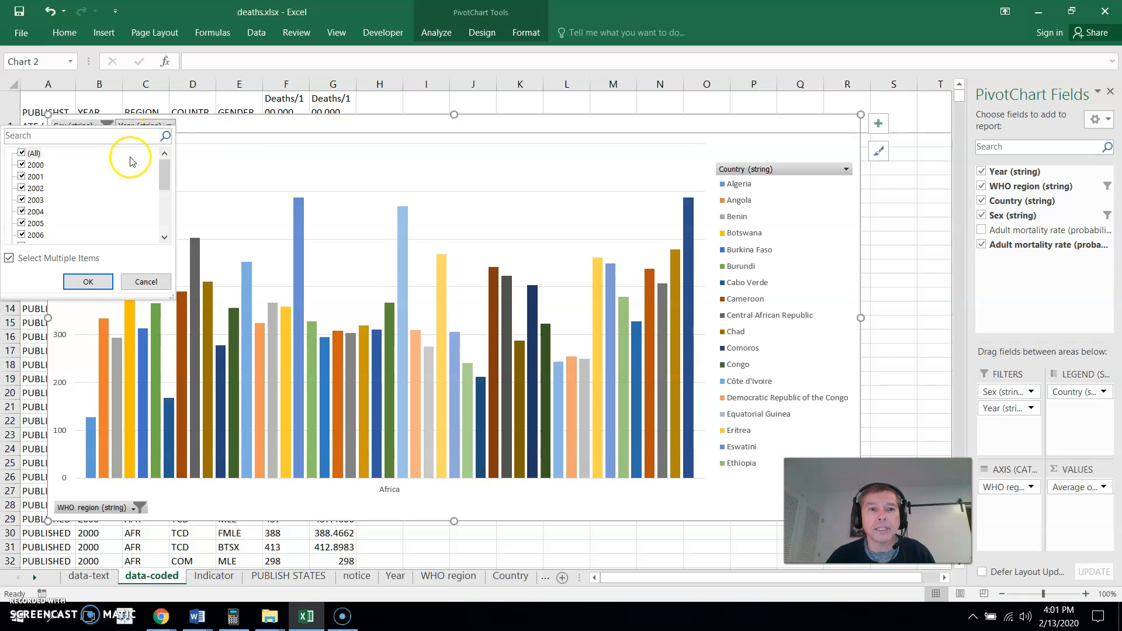
# - Filter the PivotChart's Year field to show only 2000
pyautogui.click(264, 130)
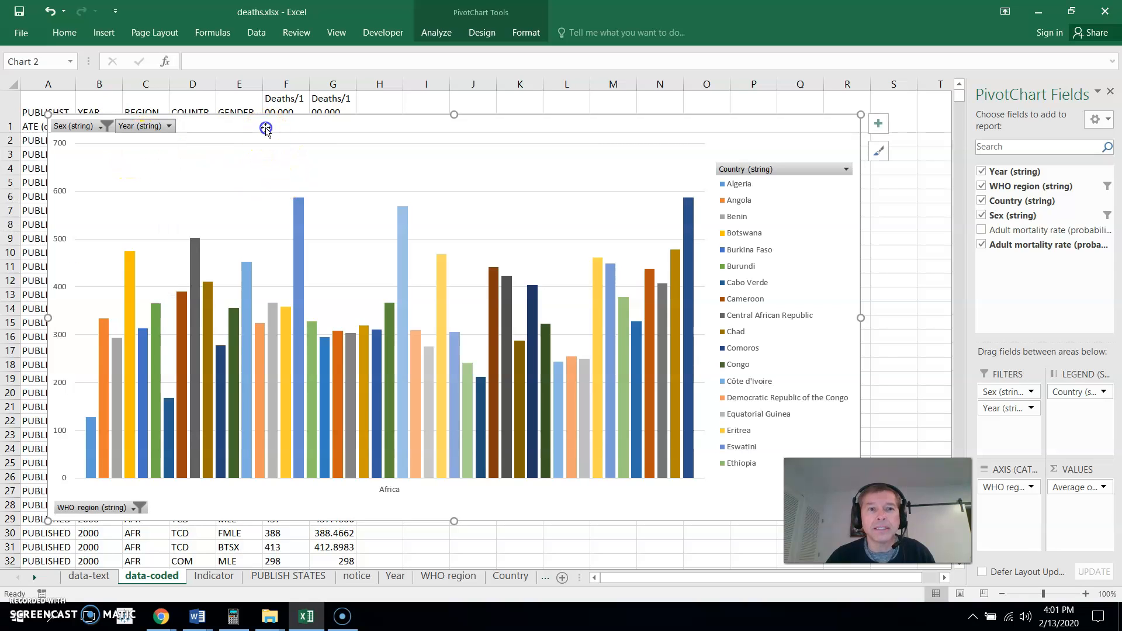
pyautogui.moveTo(401, 362)
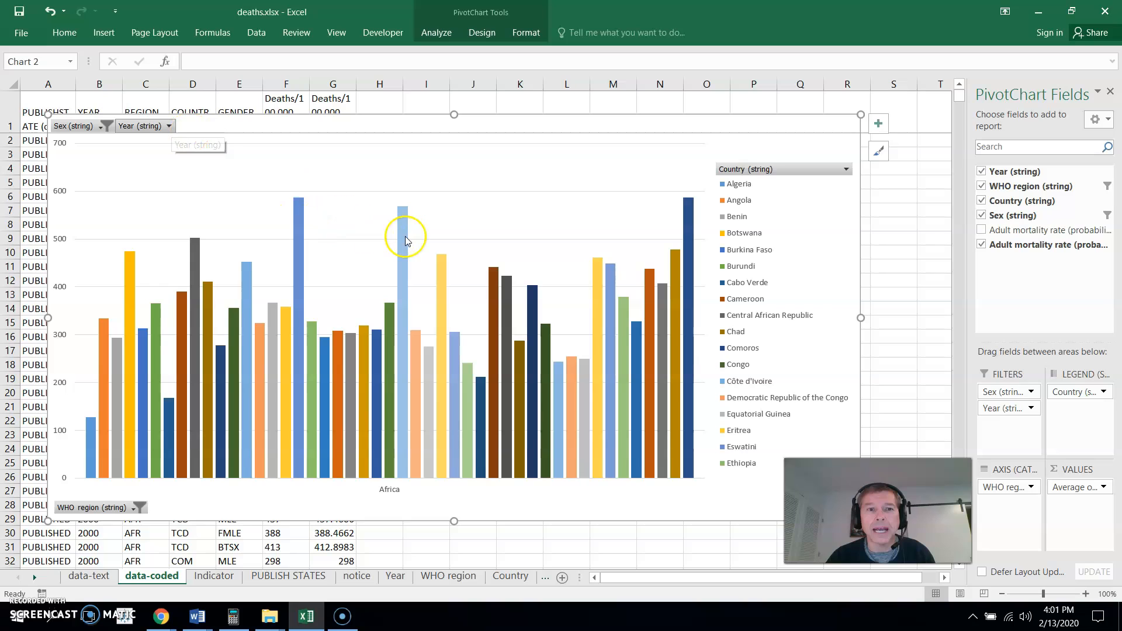
pyautogui.moveTo(404, 238)
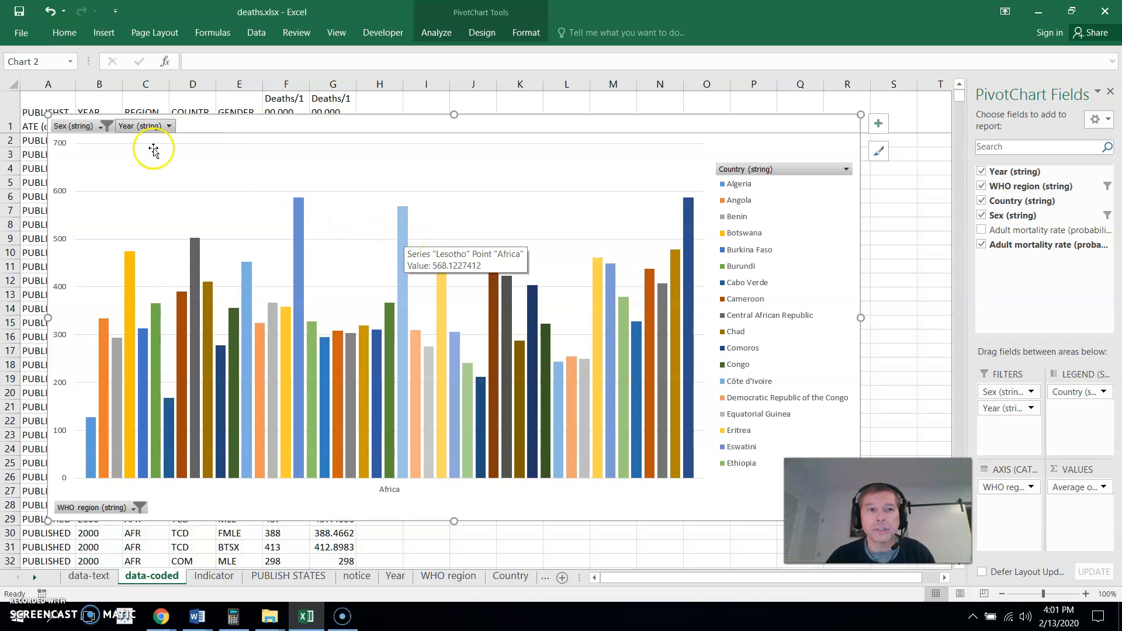
pyautogui.click(168, 126)
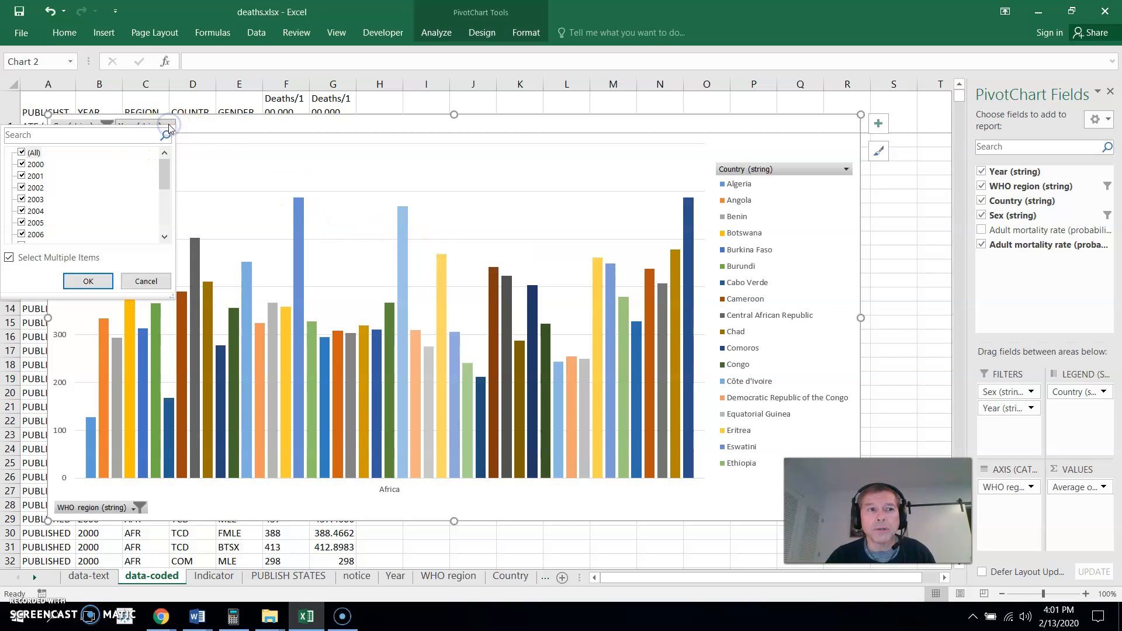
pyautogui.click(22, 153)
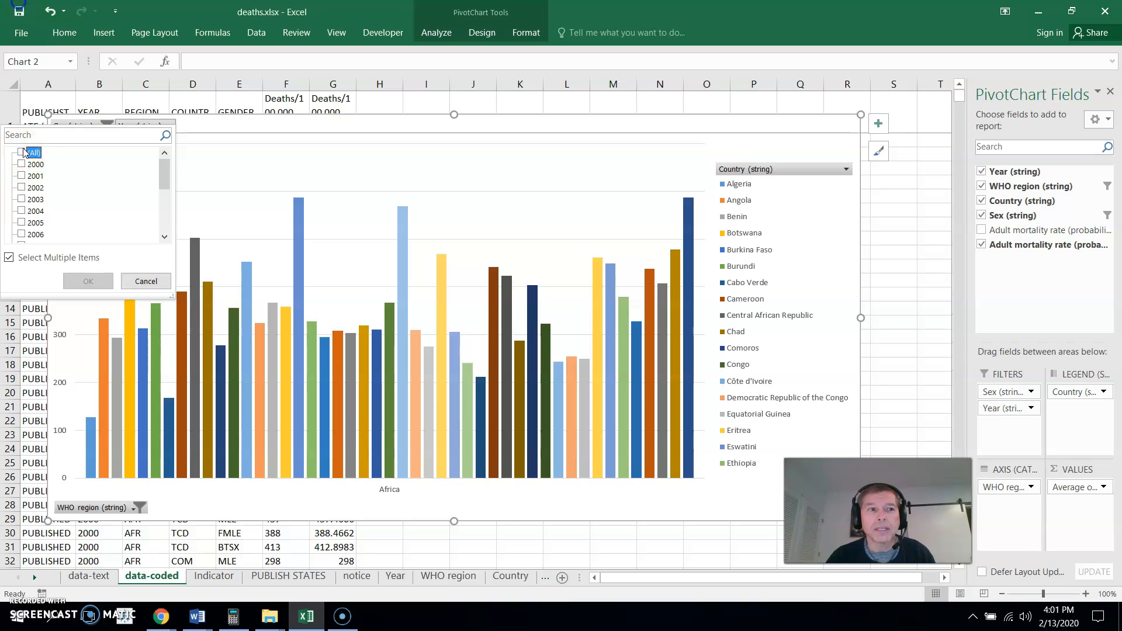
pyautogui.click(22, 165)
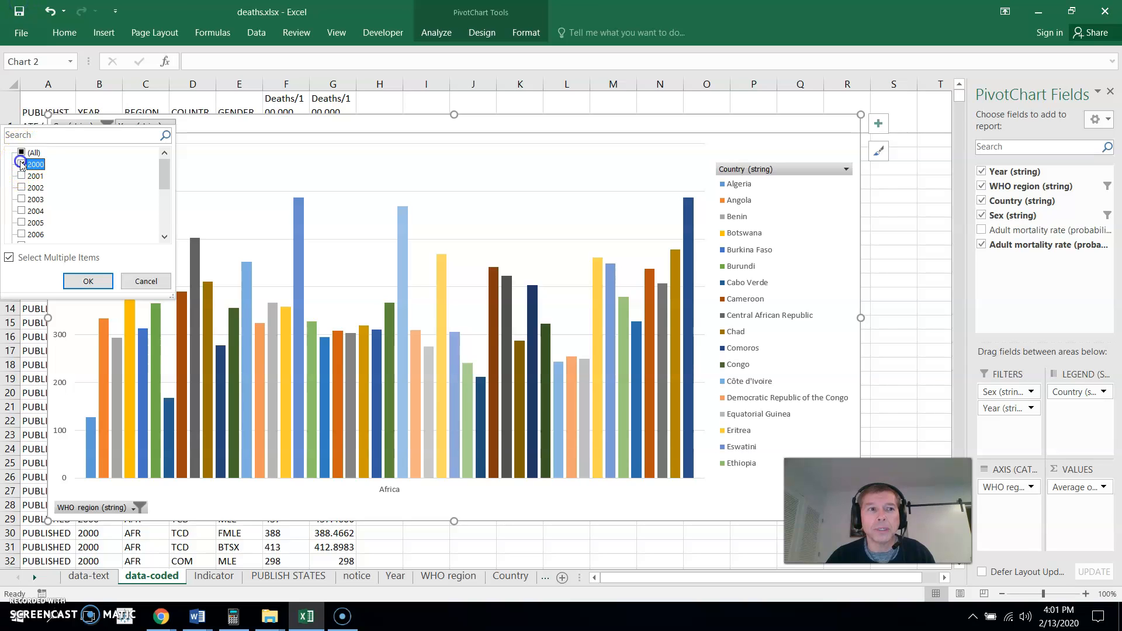
pyautogui.click(91, 281)
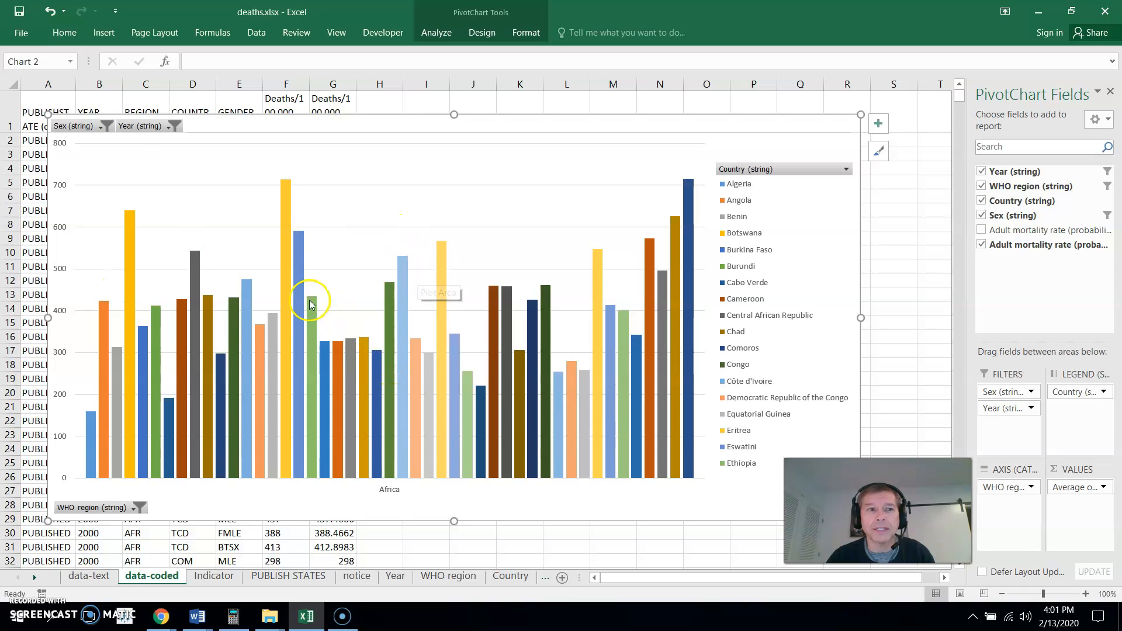
# - Change the PivotChart's Year filter to show only 2001
pyautogui.click(171, 127)
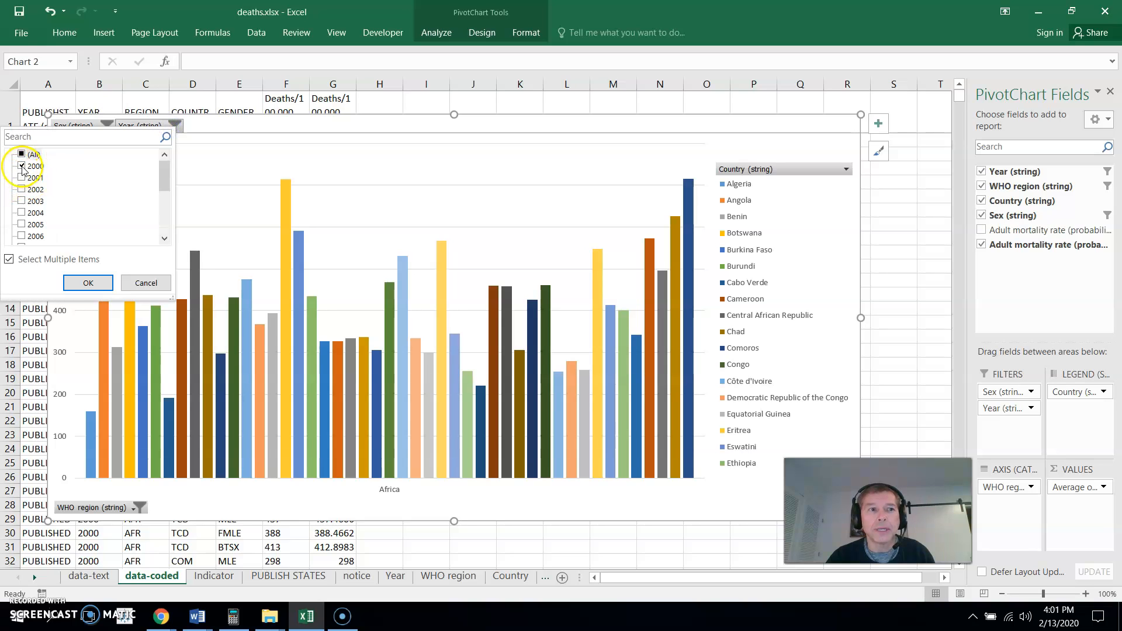
pyautogui.click(22, 166)
pyautogui.click(21, 178)
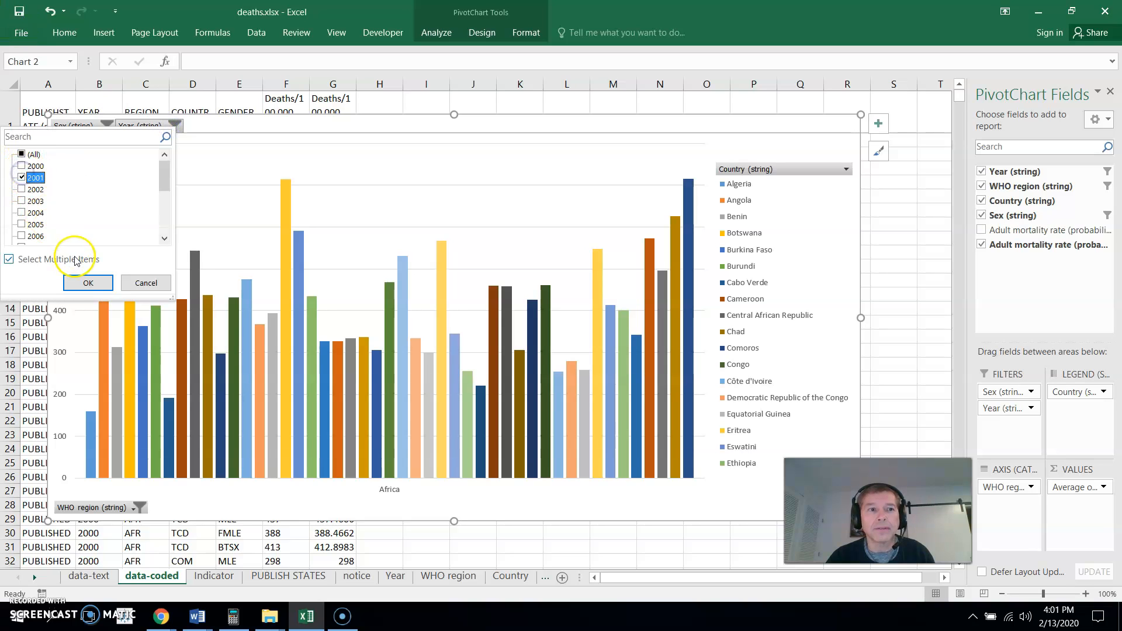
pyautogui.click(90, 283)
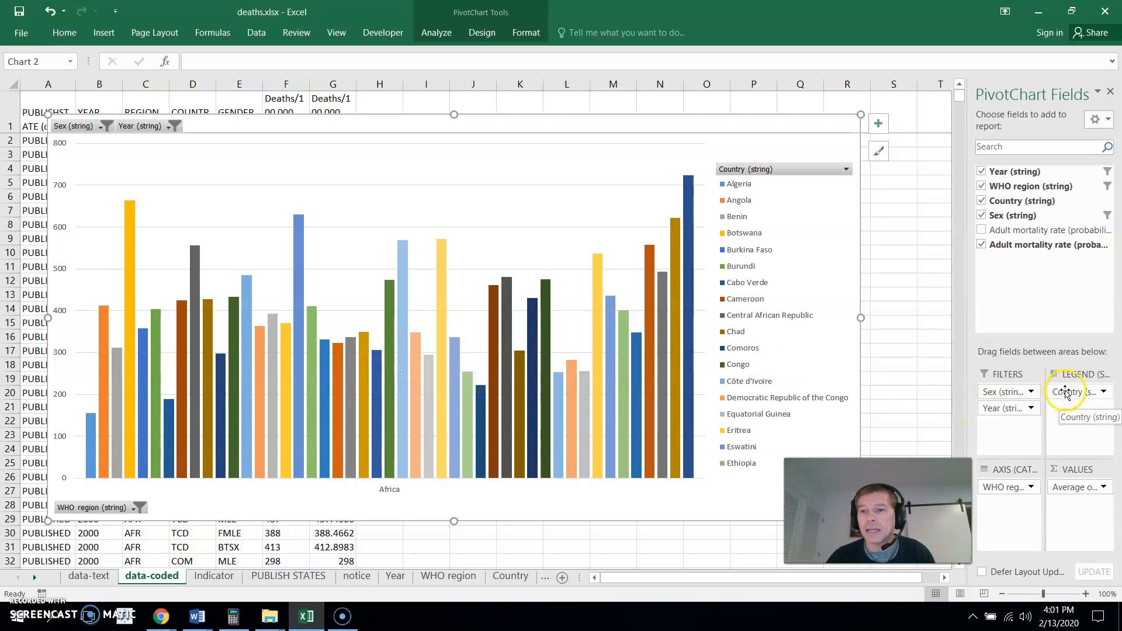
# - Replace Country with Year as the PivotChart's legend field and include all years
pyautogui.moveTo(1065, 393); pyautogui.dragTo(1000, 264)
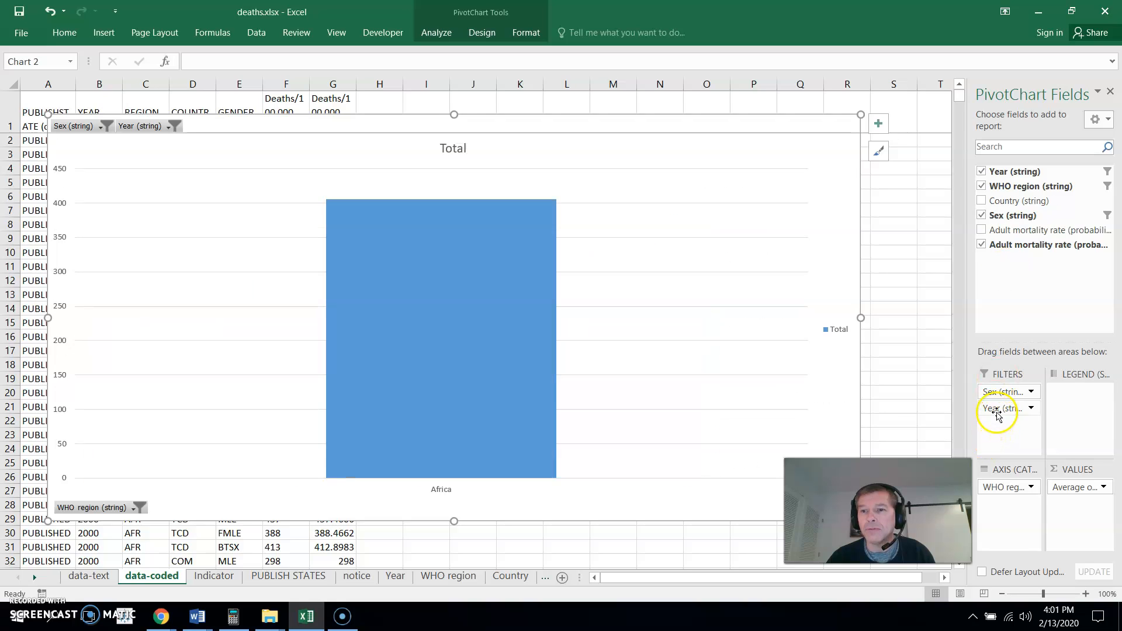
pyautogui.moveTo(994, 411); pyautogui.dragTo(1072, 401)
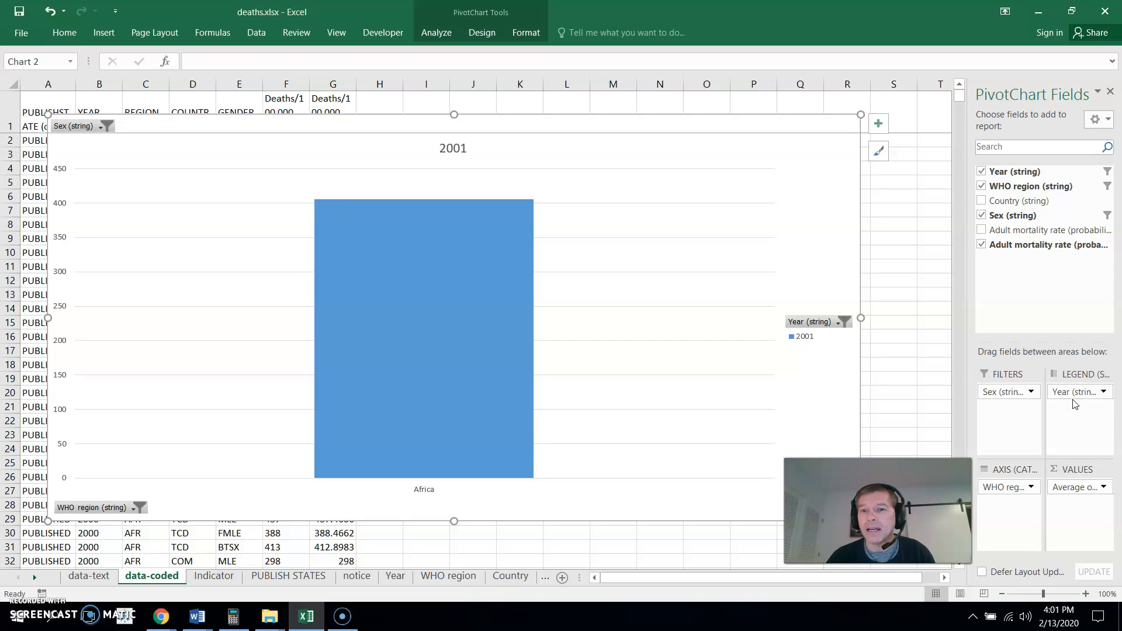
pyautogui.click(839, 323)
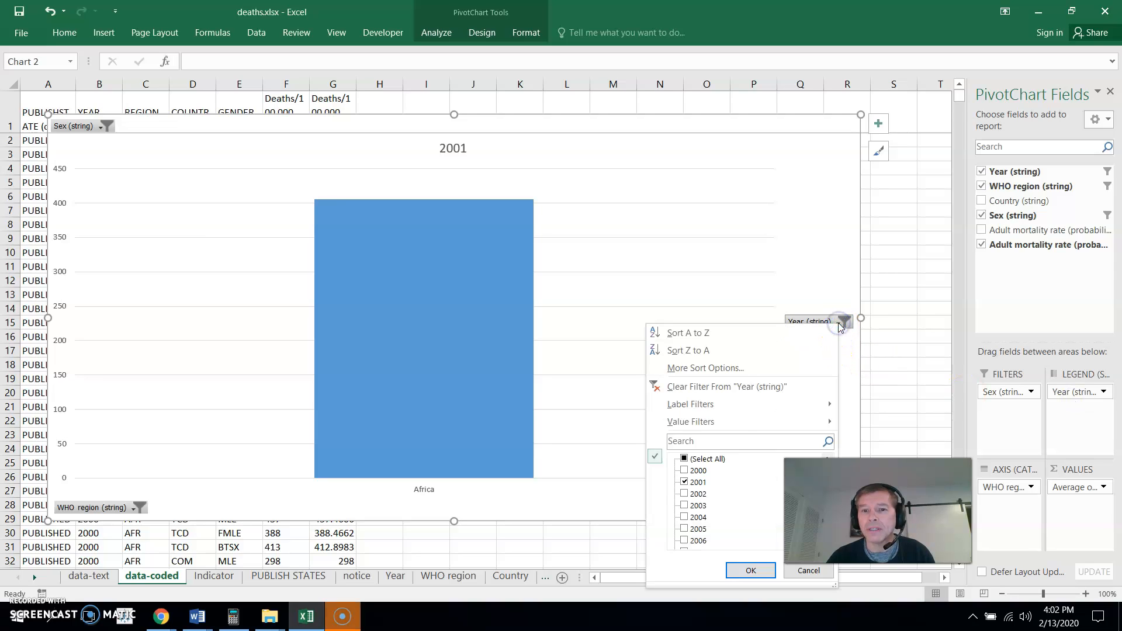
pyautogui.click(684, 459)
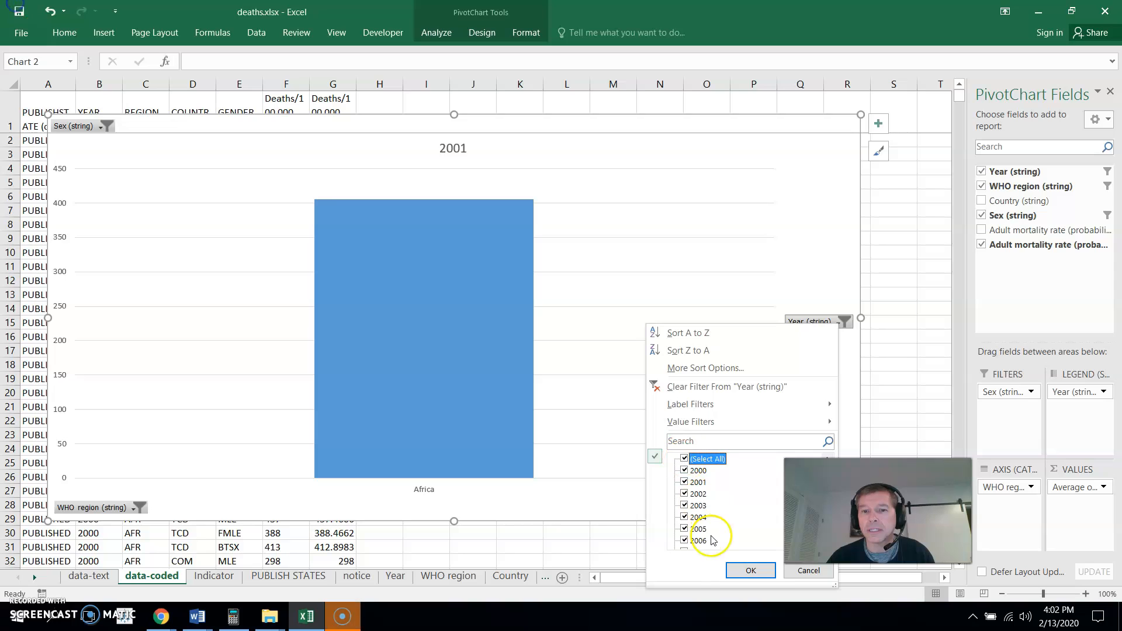
pyautogui.click(750, 571)
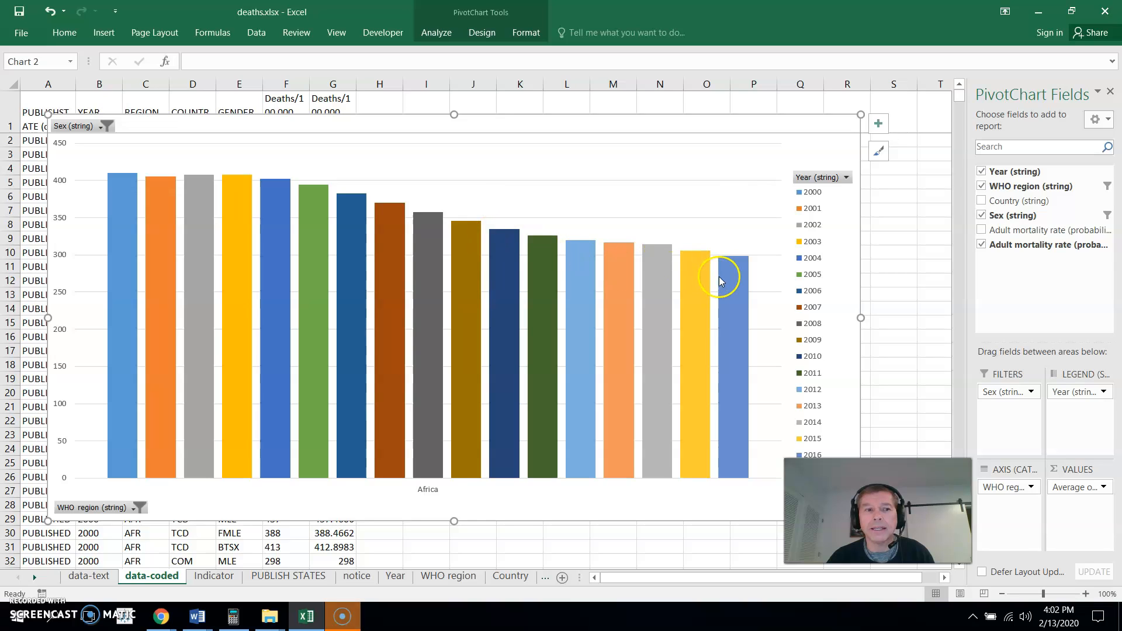
# - Include all WHO regions on the PivotChart's axis and compare their yearly mortality bars
pyautogui.moveTo(111, 214)
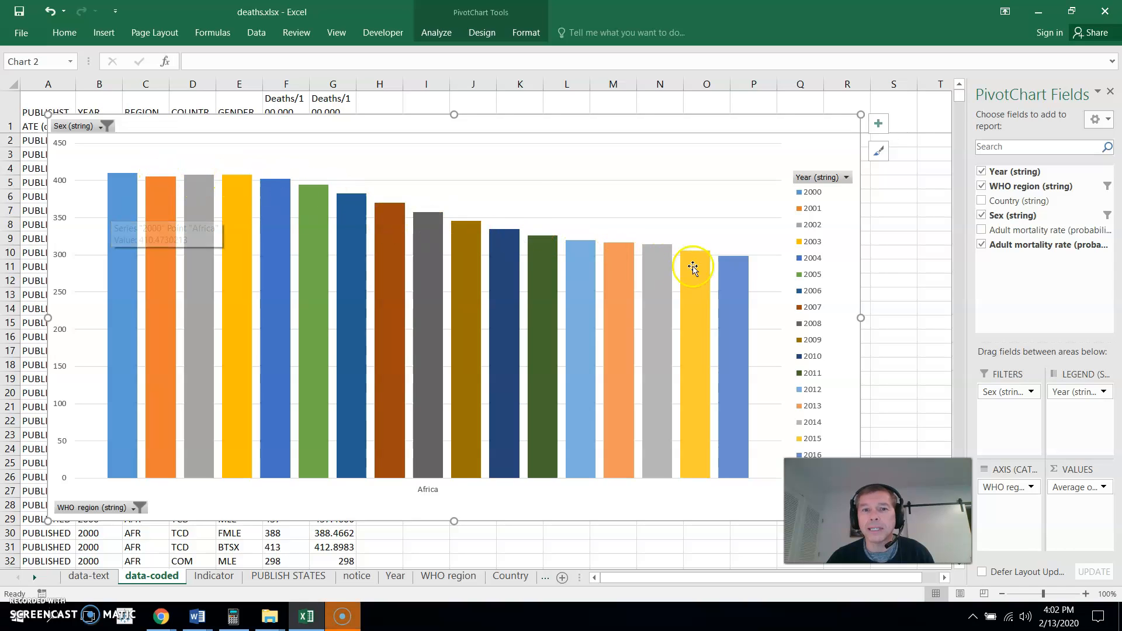
pyautogui.click(135, 512)
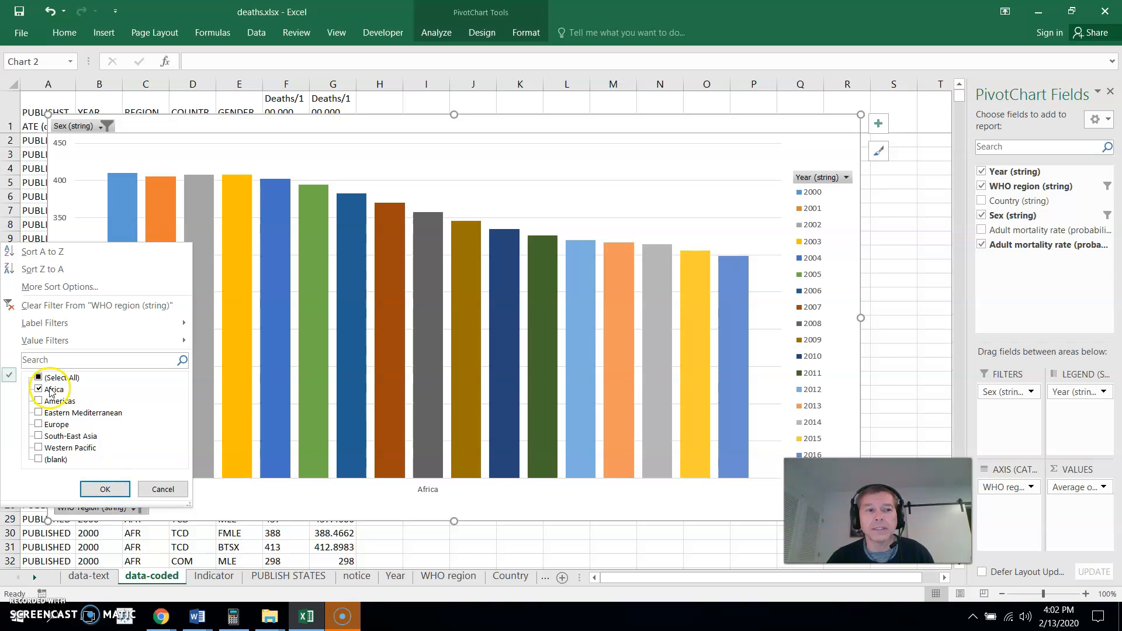
pyautogui.click(39, 378)
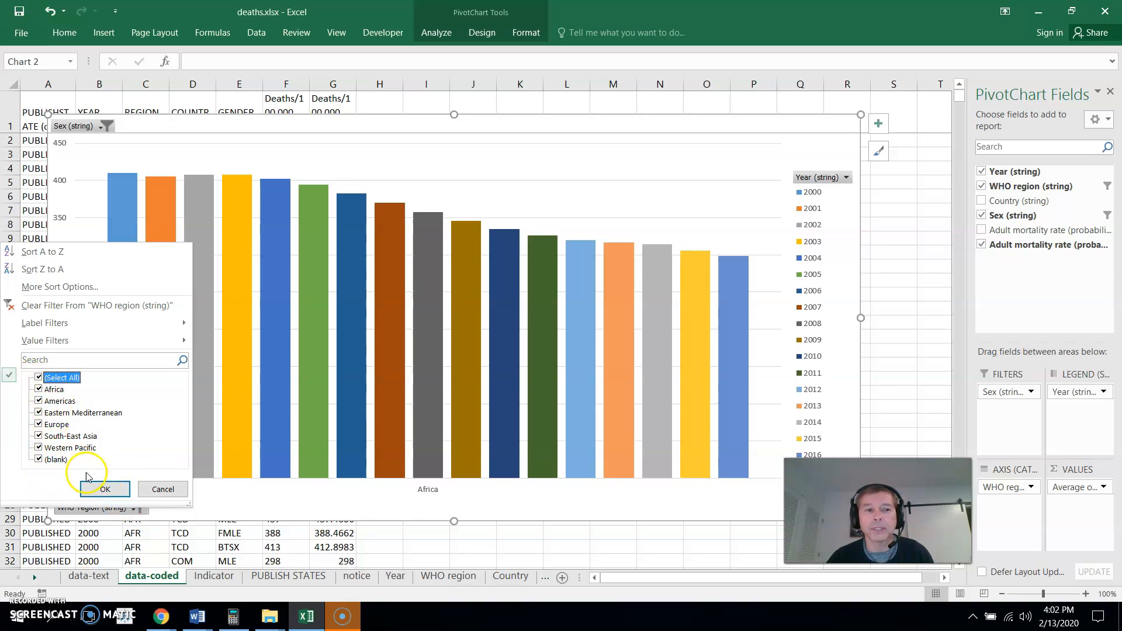
pyautogui.click(103, 489)
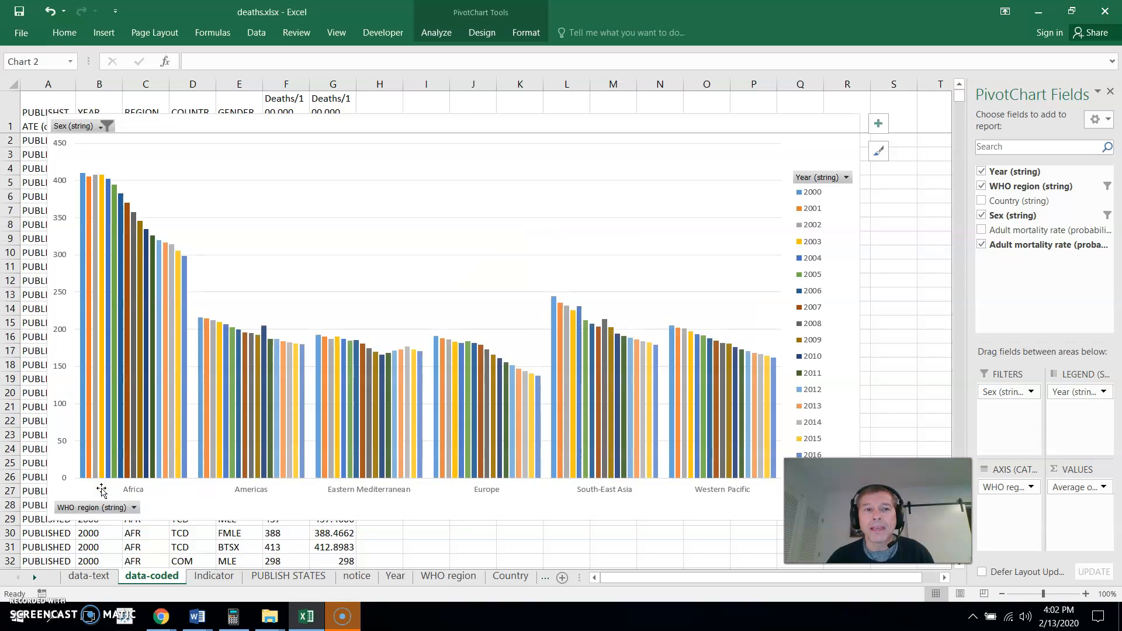
pyautogui.click(88, 446)
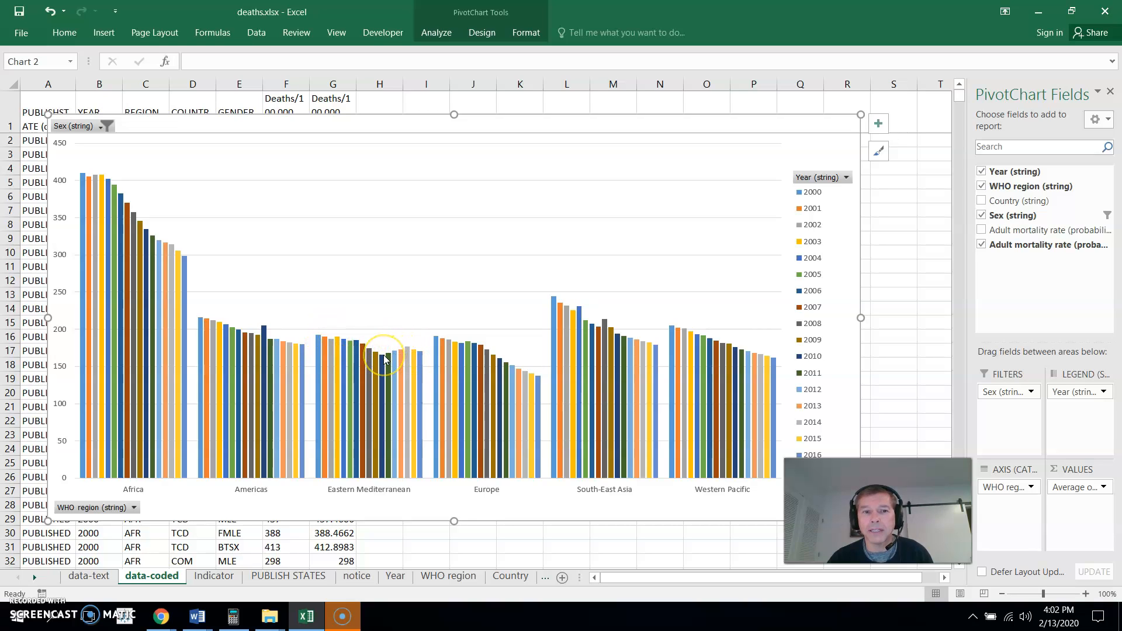
pyautogui.moveTo(383, 358)
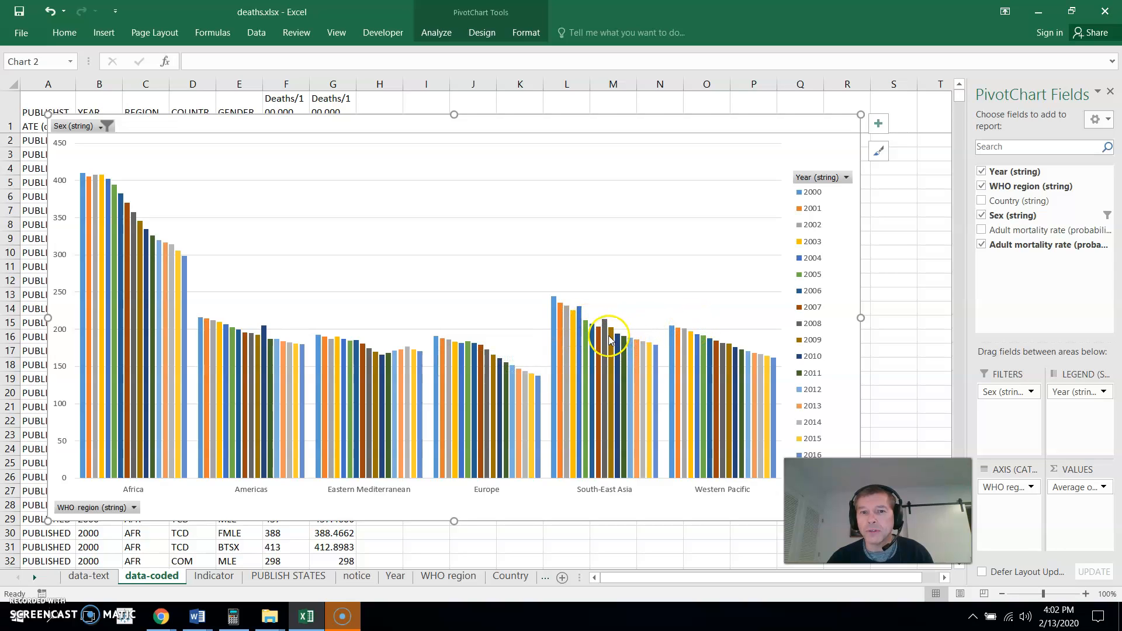
pyautogui.moveTo(621, 328)
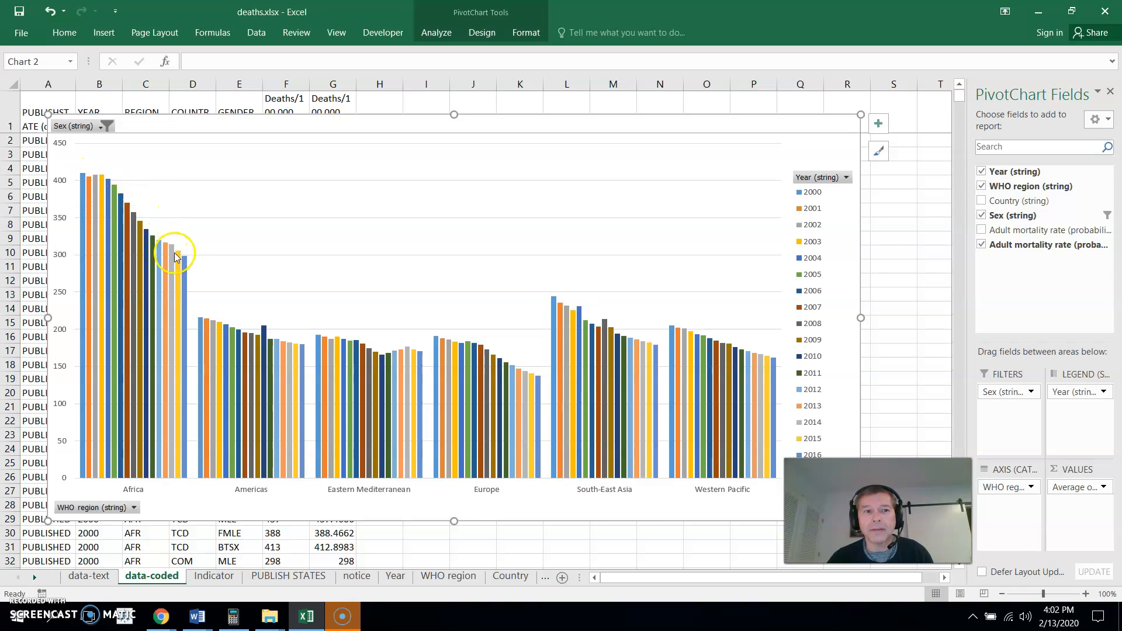
pyautogui.moveTo(244, 360)
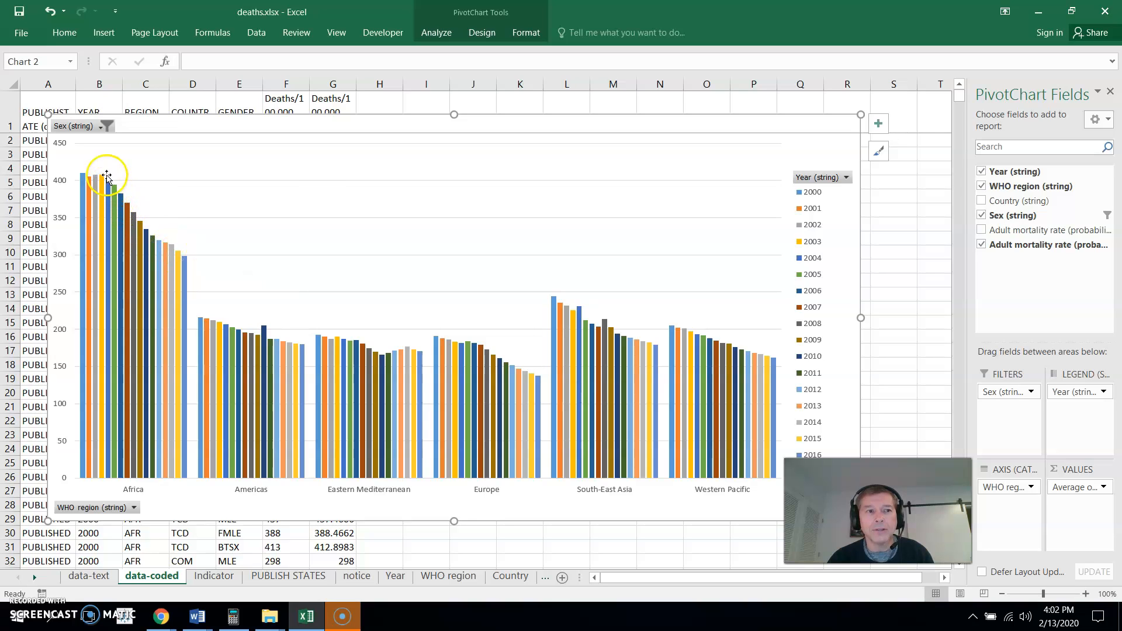
pyautogui.moveTo(102, 181)
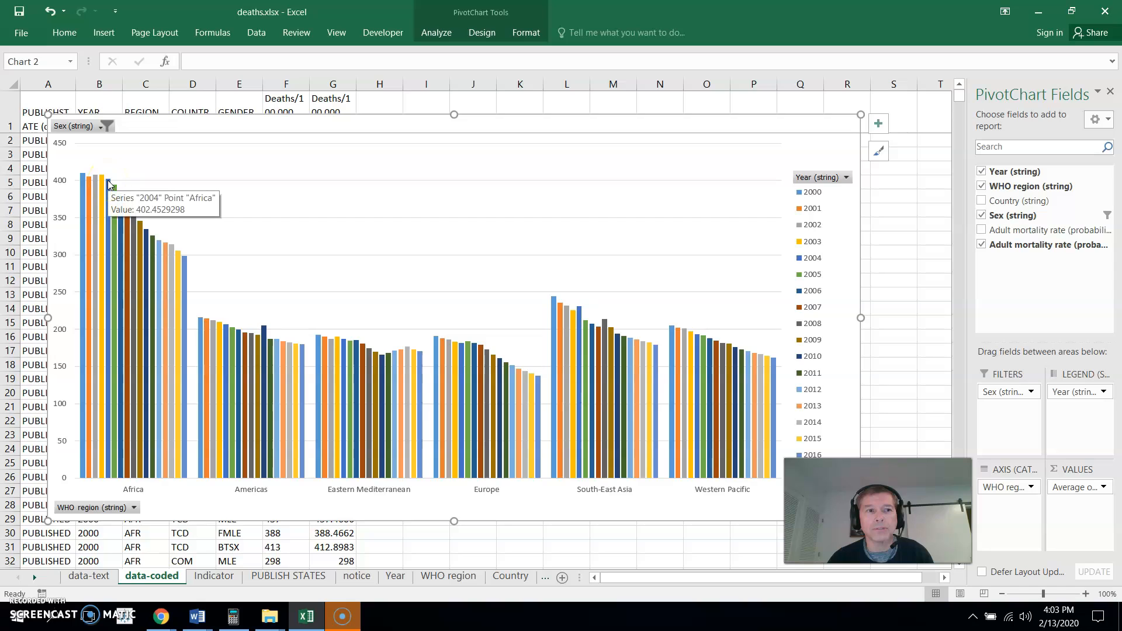
# - Limit the WHO region field on the chart's axis to Africa only
pyautogui.click(177, 548)
pyautogui.click(134, 507)
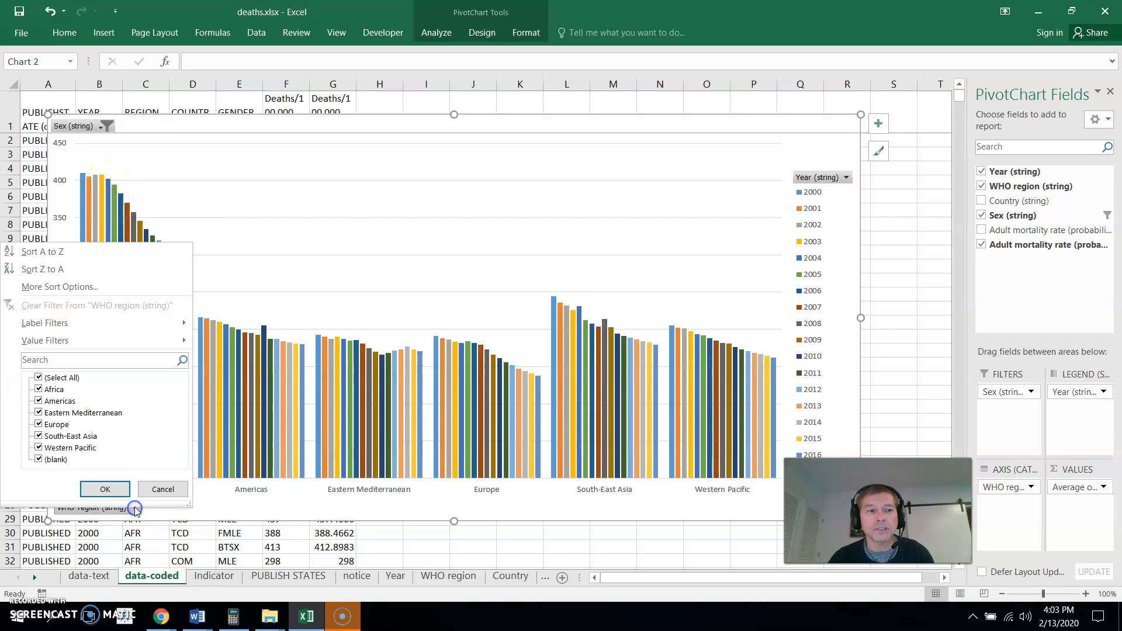
pyautogui.click(39, 378)
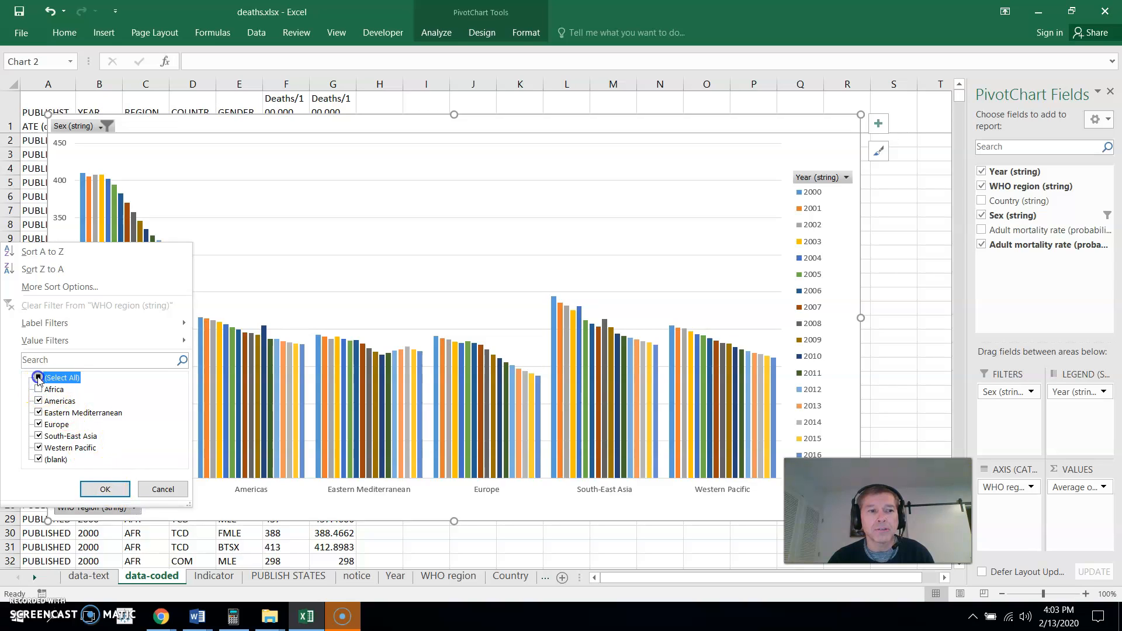
pyautogui.click(39, 378)
pyautogui.click(38, 390)
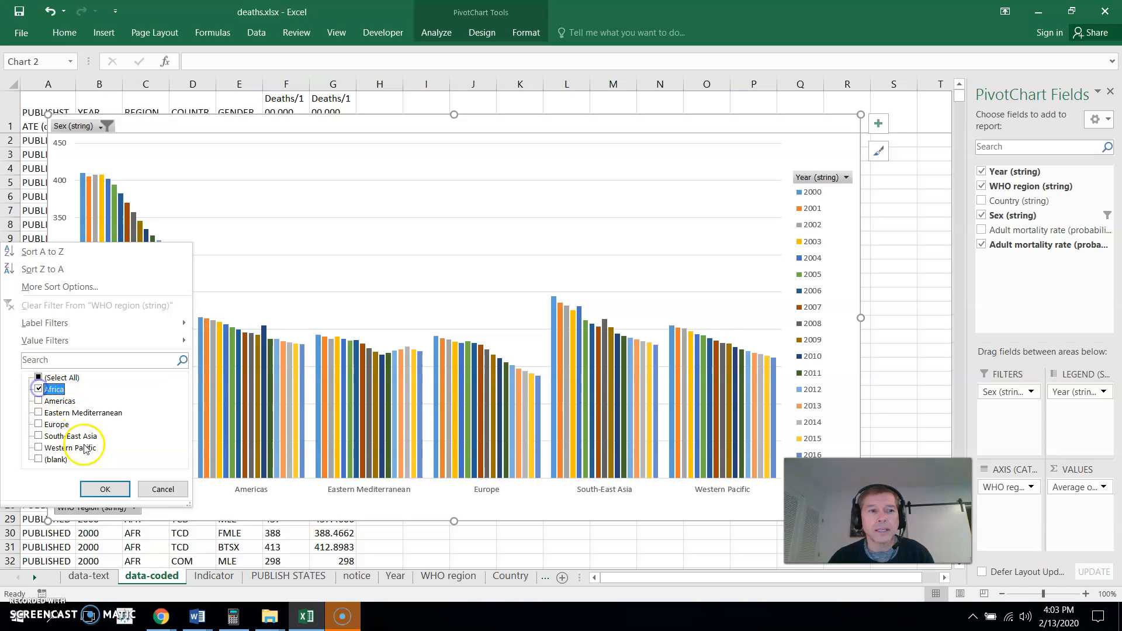
pyautogui.click(106, 489)
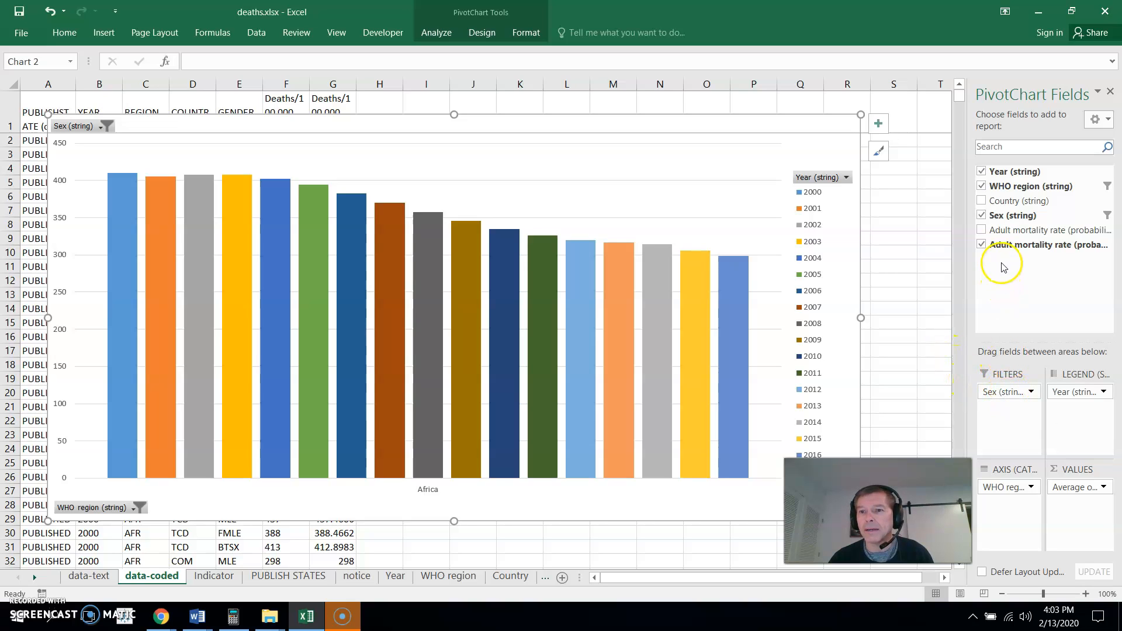
# - Add Country as a report filter of the PivotChart and filter it to Lesotho
pyautogui.moveTo(1004, 201); pyautogui.dragTo(1015, 409)
pyautogui.click(386, 226)
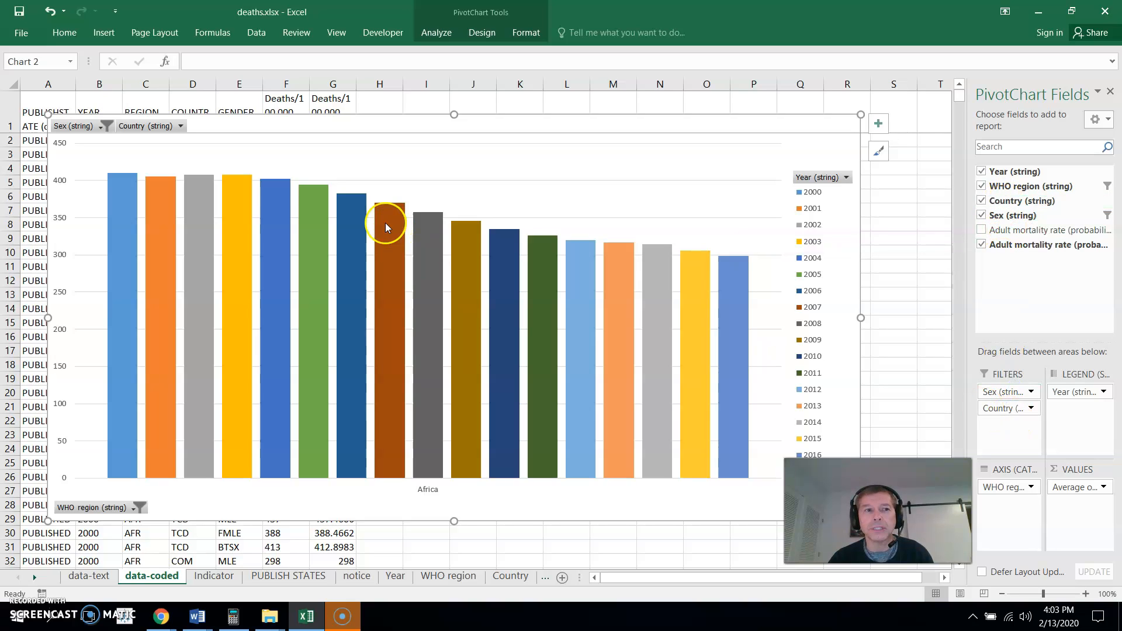
pyautogui.click(181, 126)
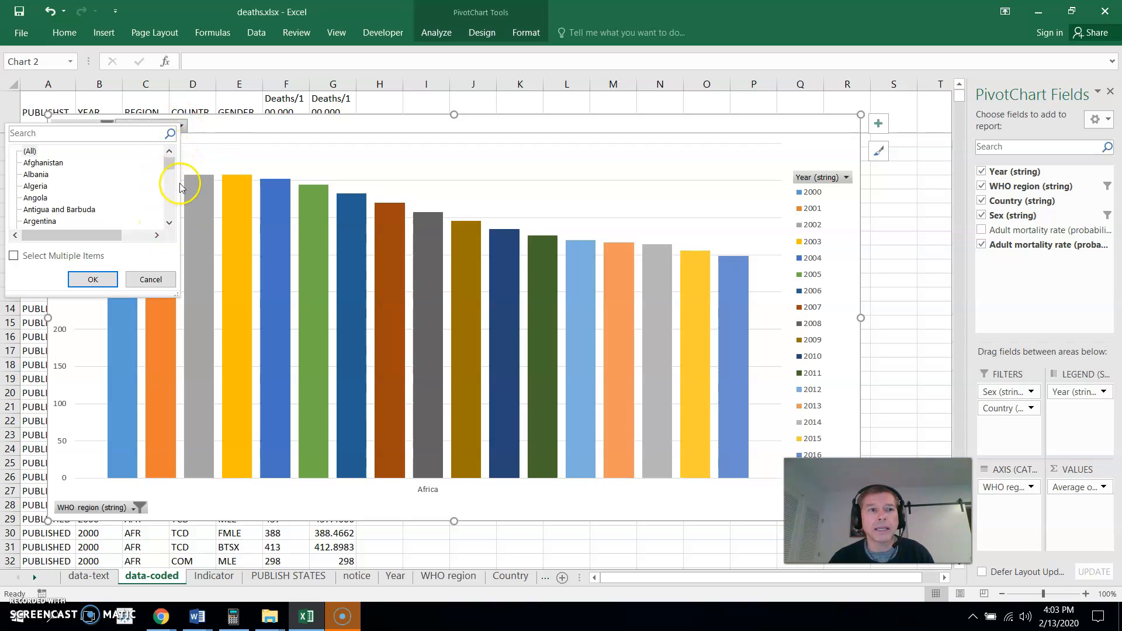
pyautogui.moveTo(169, 160); pyautogui.dragTo(175, 185)
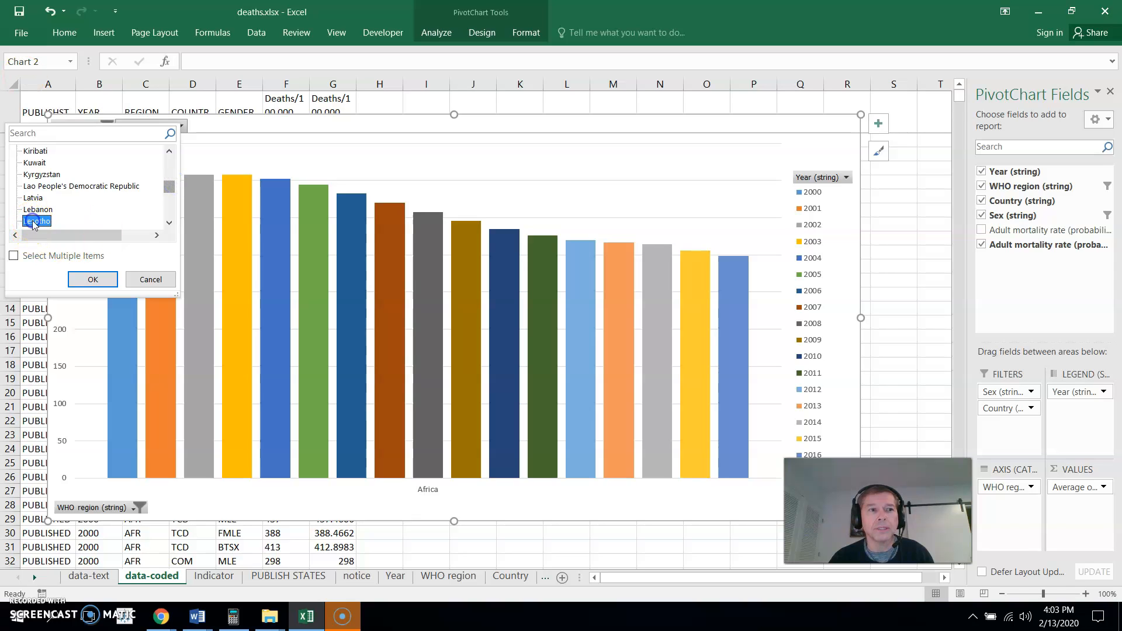
pyautogui.click(93, 280)
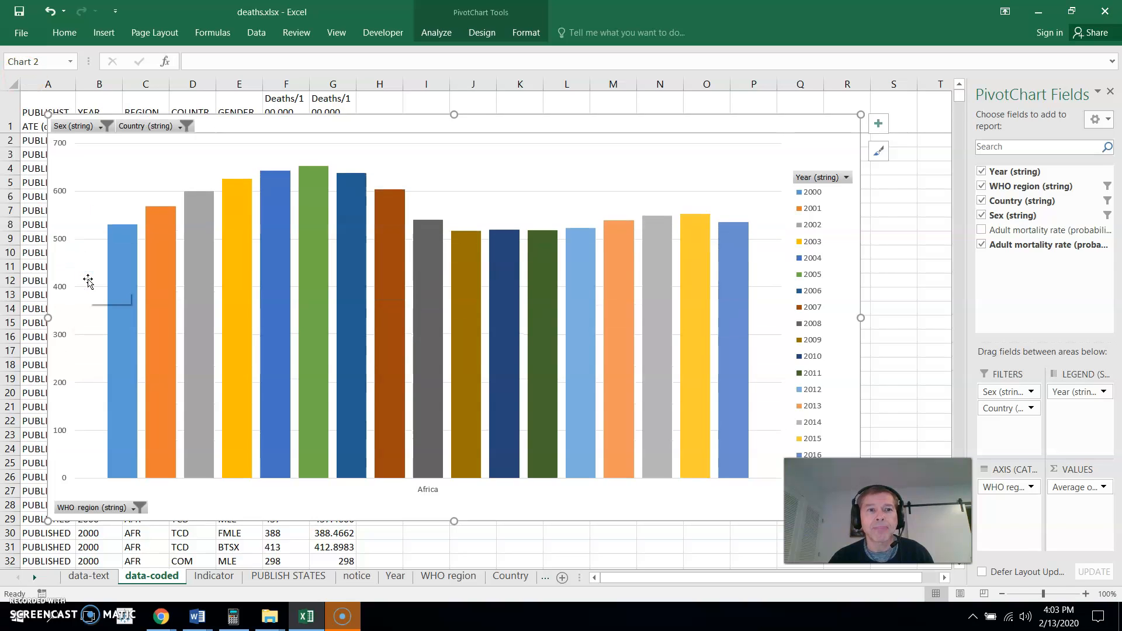
# - Keep the WHO region filter on Africa and switch the PivotChart's Country report filter to a country outside Africa
pyautogui.moveTo(125, 293)
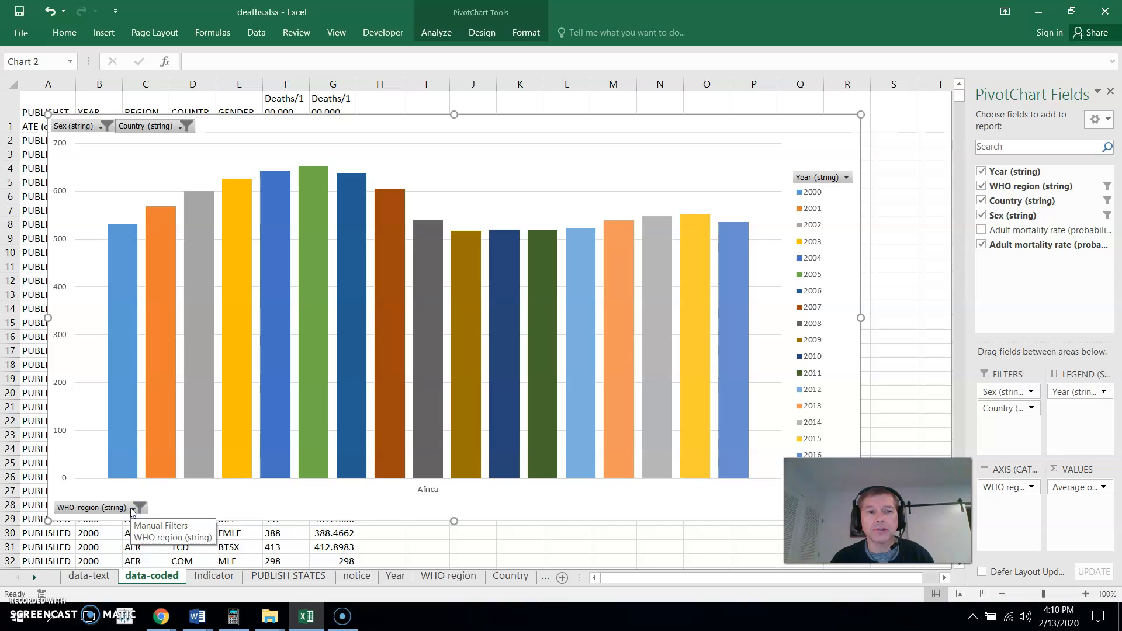
pyautogui.click(134, 511)
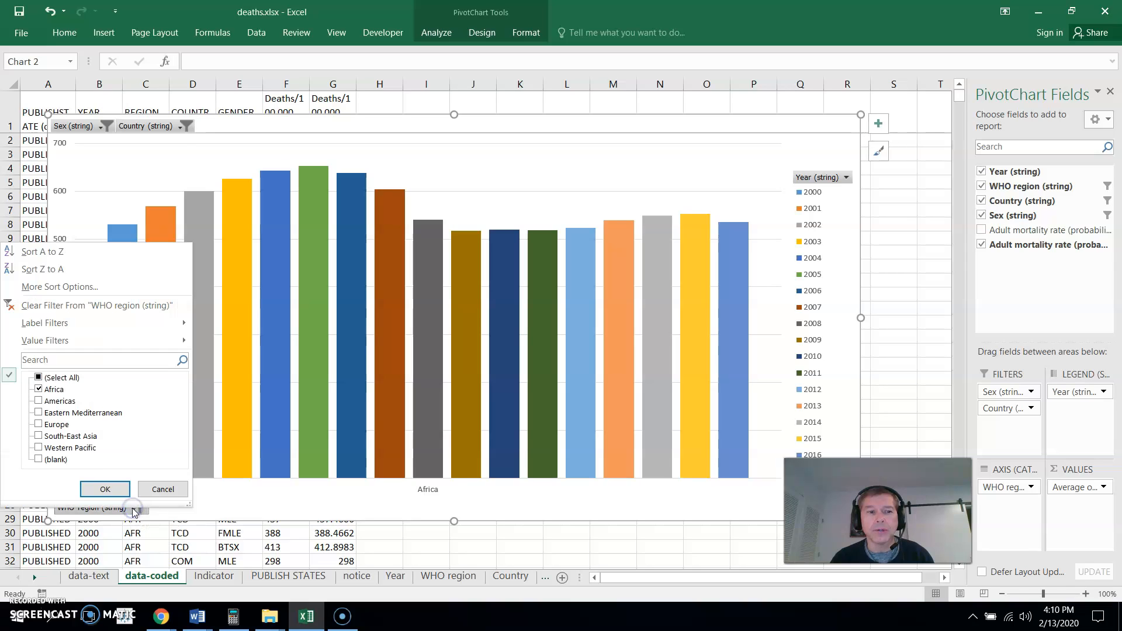
pyautogui.click(106, 488)
pyautogui.click(184, 126)
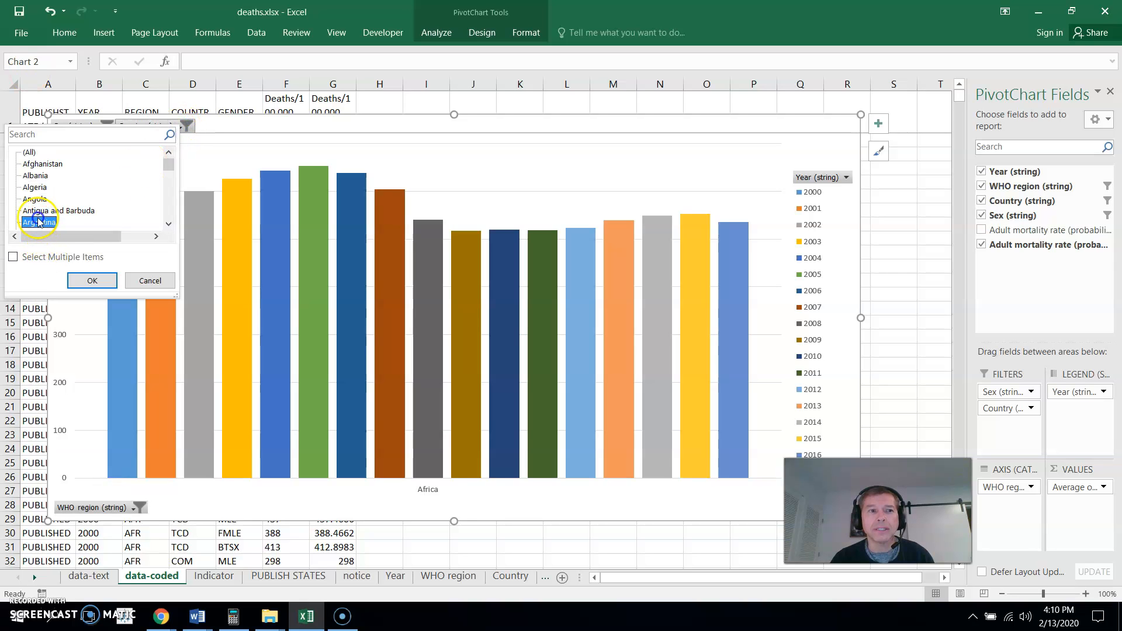
pyautogui.click(88, 281)
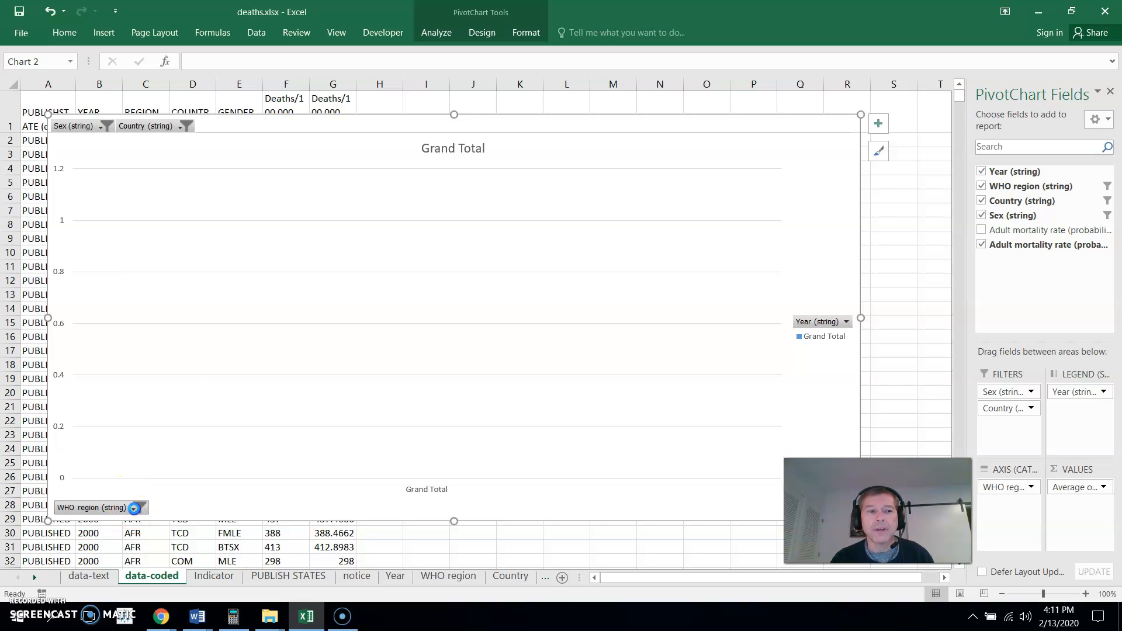
# - Include all WHO regions in the region filter on the PivotChart's axis
pyautogui.click(136, 509)
pyautogui.click(38, 378)
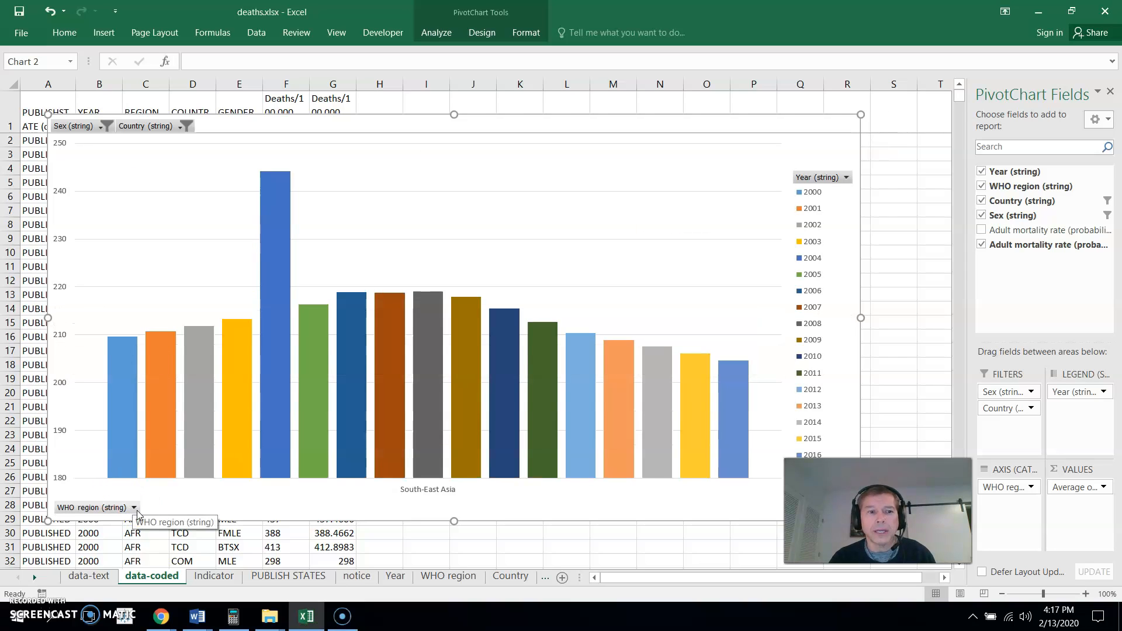
pyautogui.click(136, 509)
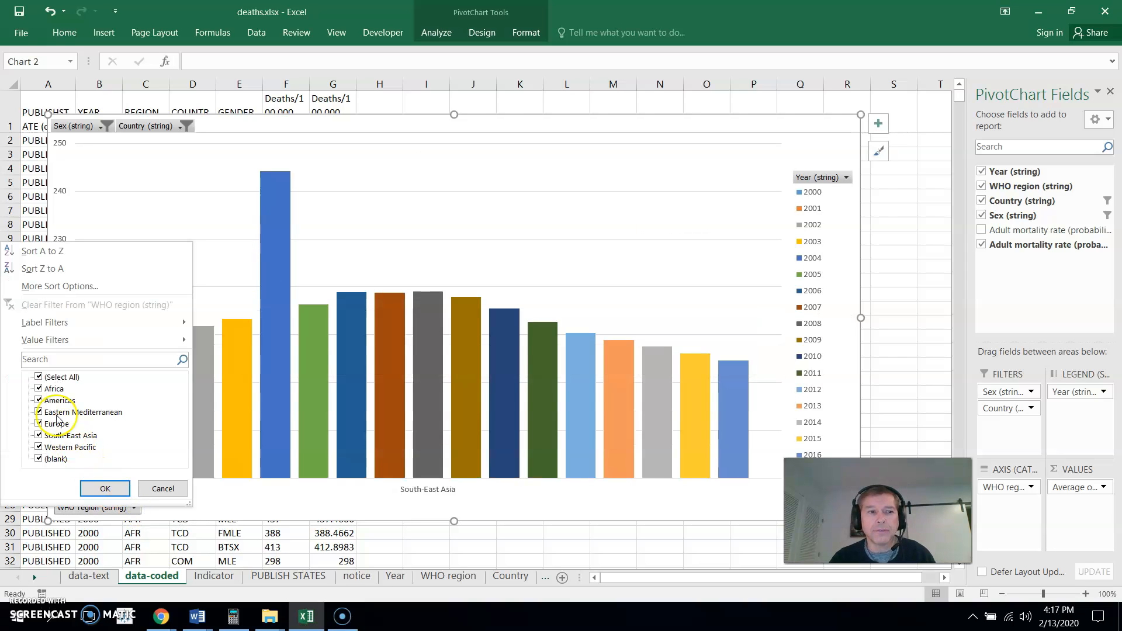
pyautogui.click(298, 500)
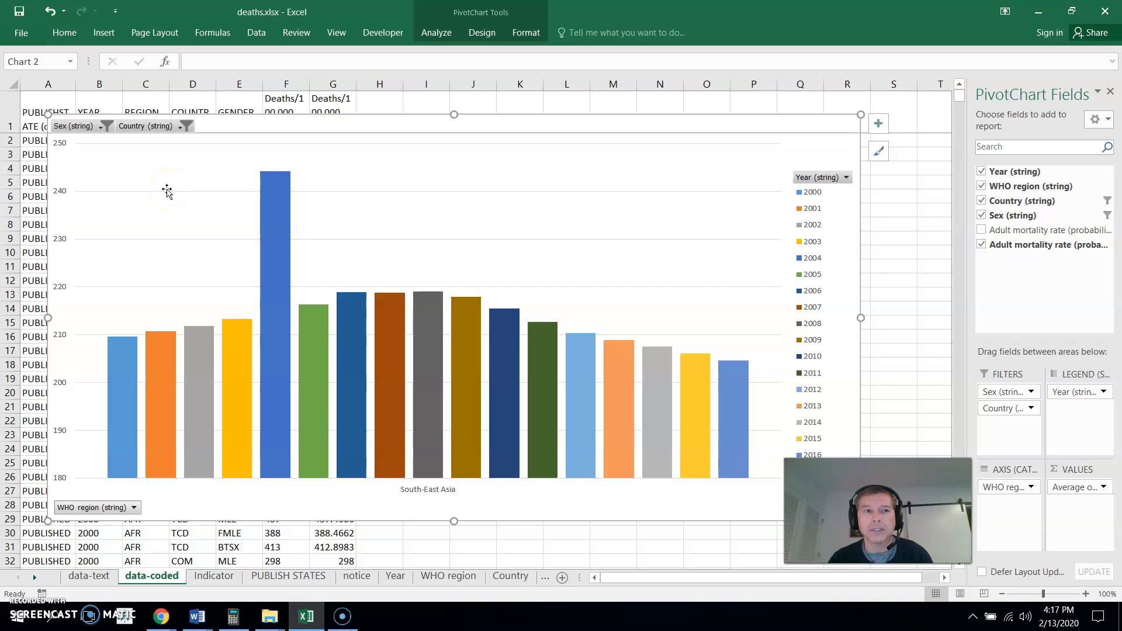
# - Search the Country report filter for "indo" and filter the PivotChart to Indonesia
pyautogui.click(164, 133)
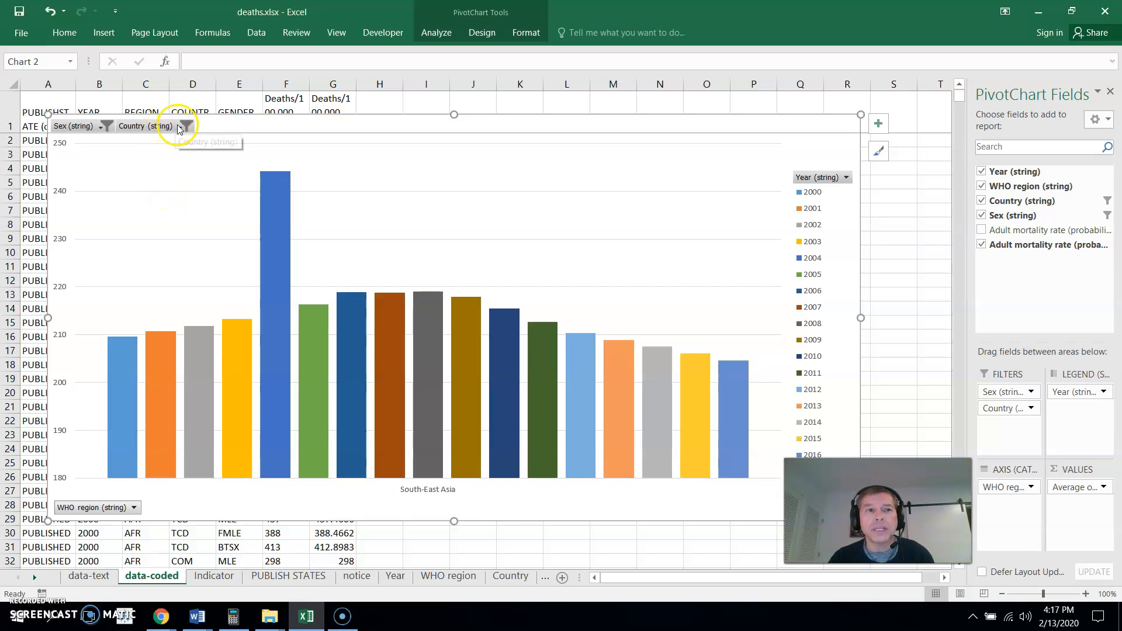
pyautogui.click(180, 129)
pyautogui.click(166, 167)
pyautogui.moveTo(166, 168); pyautogui.dragTo(167, 179)
pyautogui.click(178, 126)
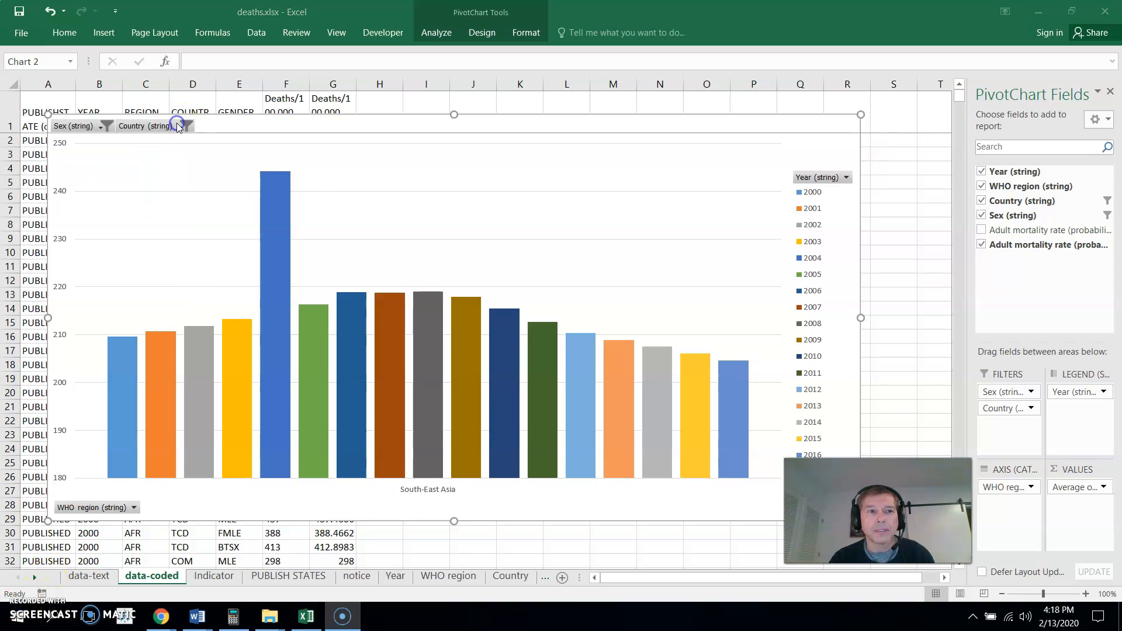
pyautogui.click(180, 127)
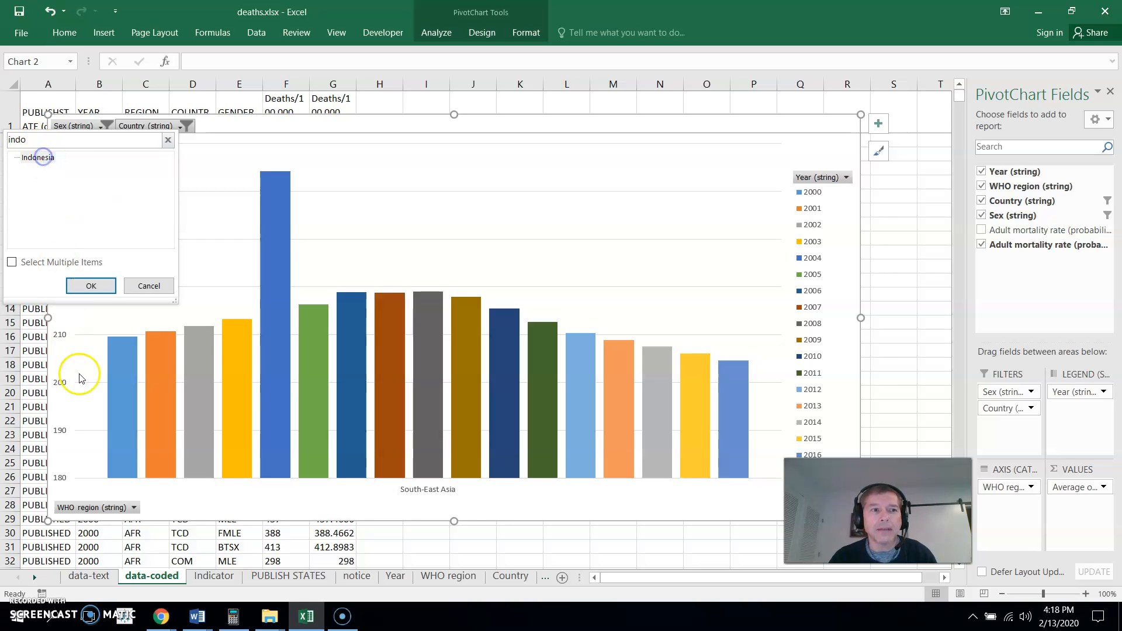
pyautogui.click(91, 285)
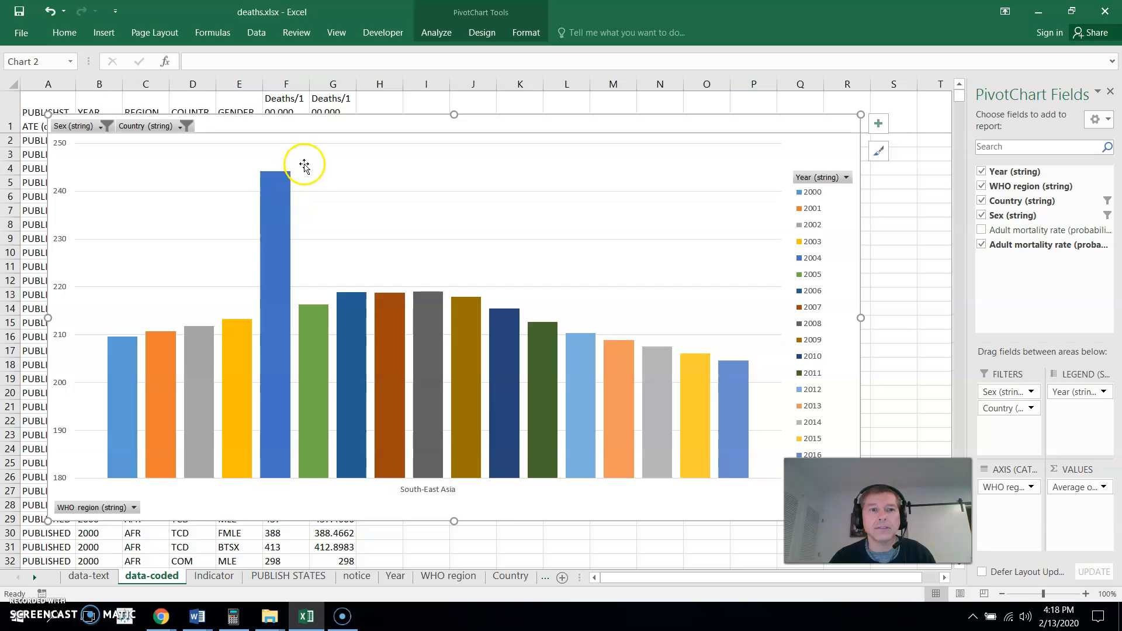
# - Examine the chart's 2004 bar, consult the "indonesia 2004 tsunami death toll" search results in Chrome, and return to the Excel workbook
pyautogui.moveTo(279, 320)
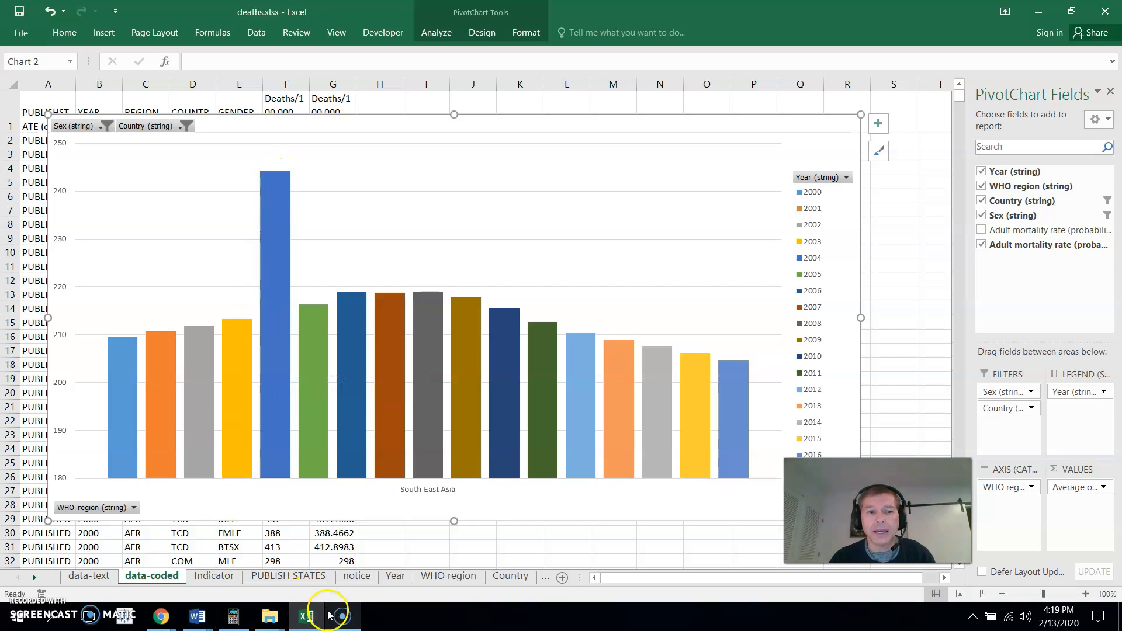
pyautogui.moveTo(162, 617)
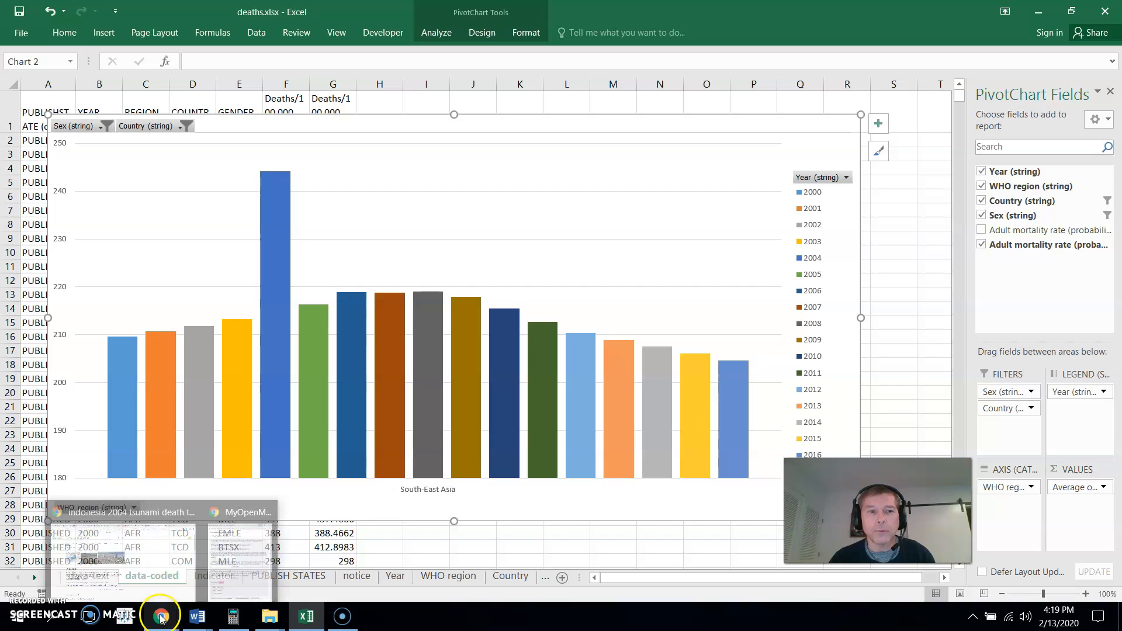
pyautogui.moveTo(273, 182)
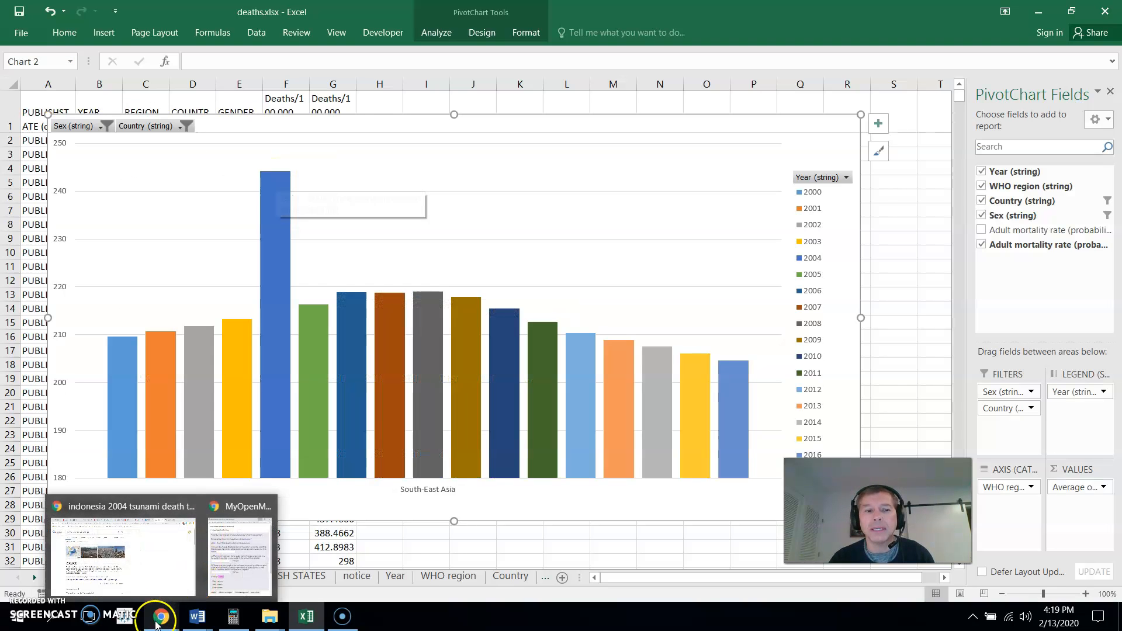
pyautogui.click(159, 618)
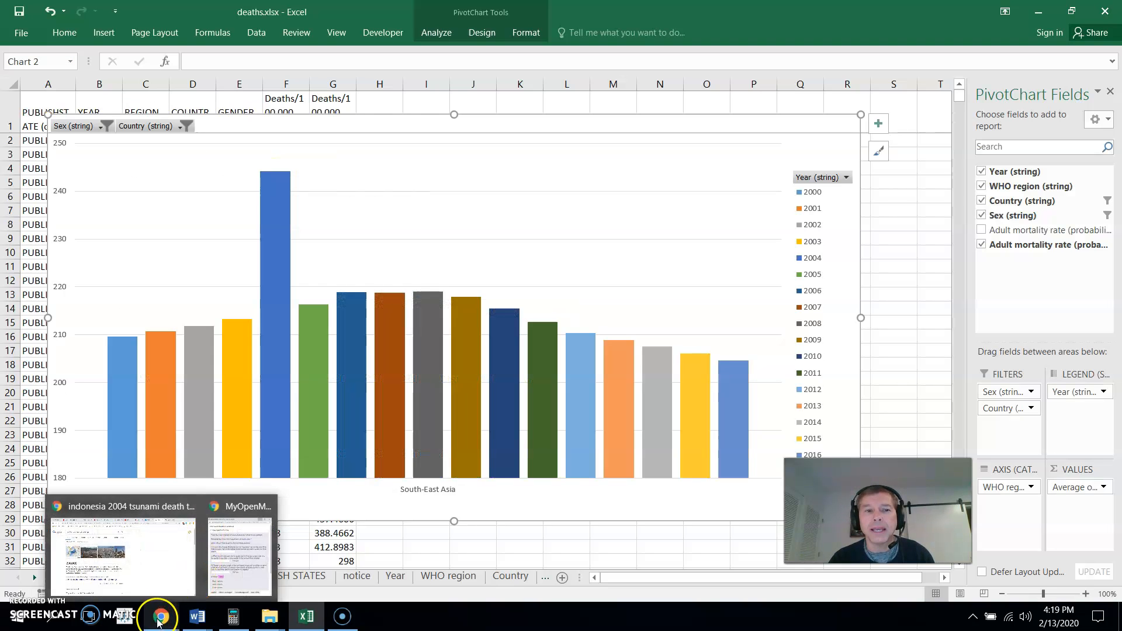
pyautogui.click(151, 591)
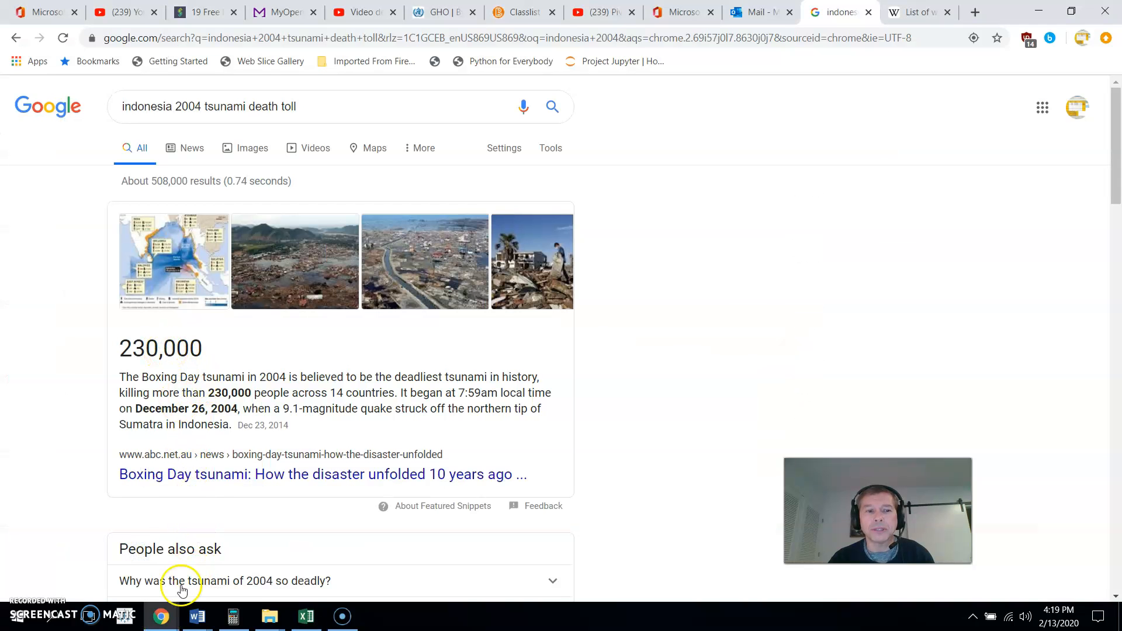
pyautogui.click(303, 617)
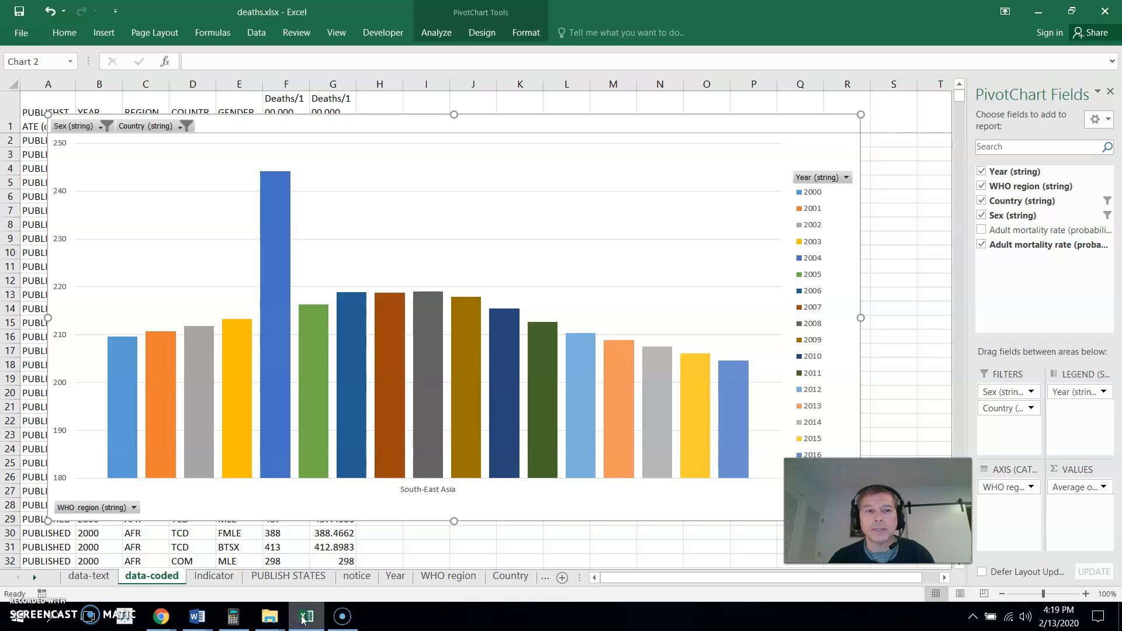
pyautogui.moveTo(282, 201)
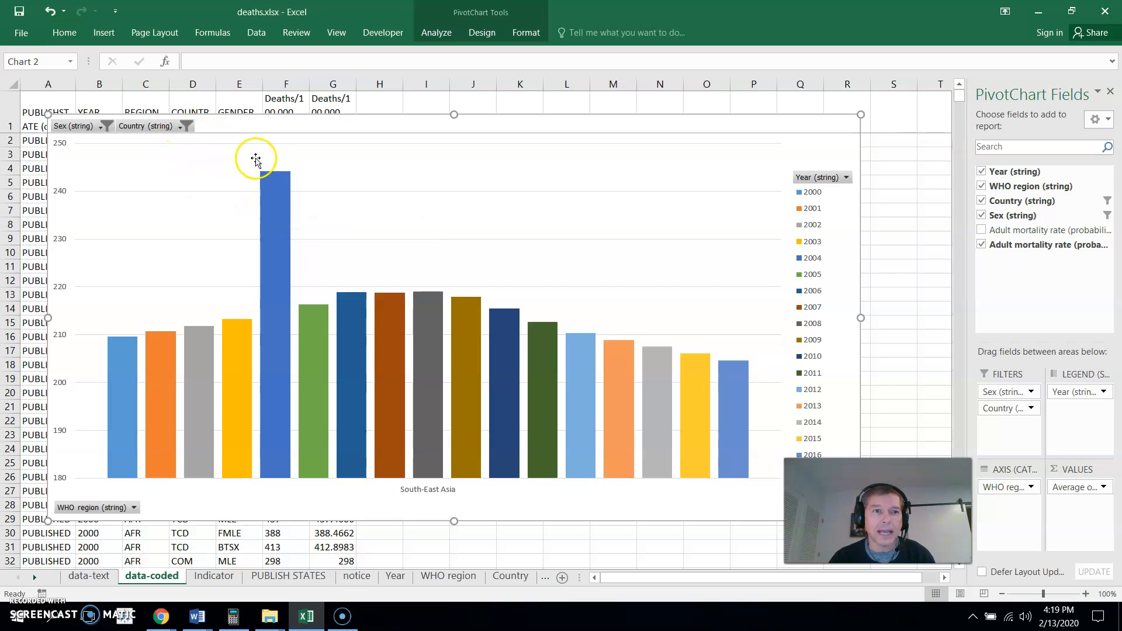
# - Narrow the Country report filter's list to names containing "e" and filter the PivotChart to Eritrea
pyautogui.click(181, 128)
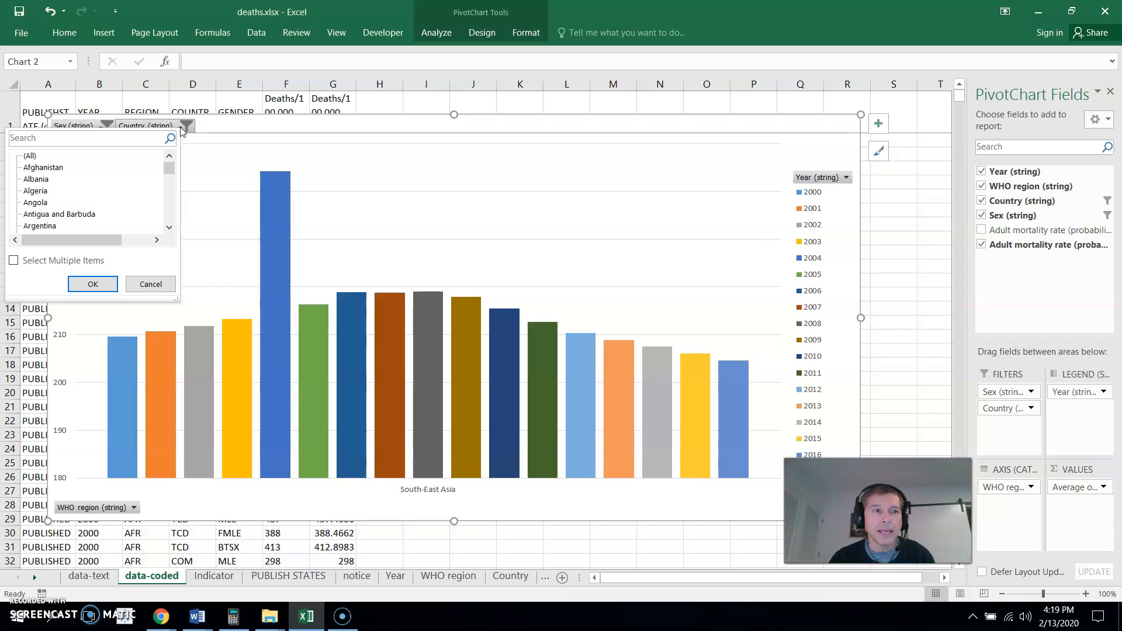
pyautogui.click(91, 156)
pyautogui.write('e')
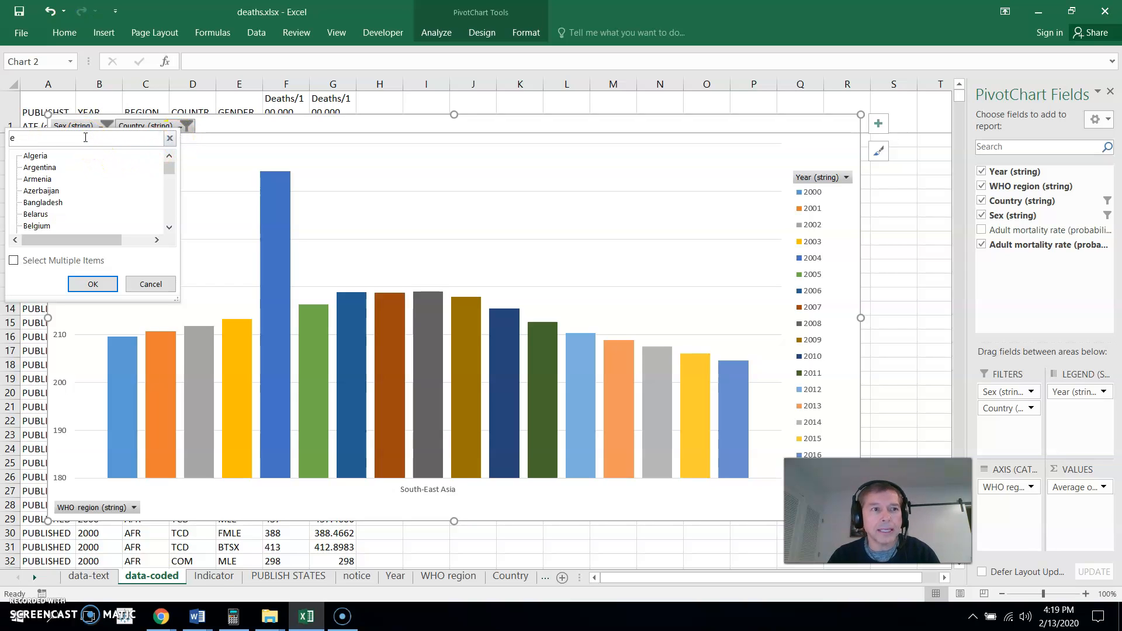
pyautogui.moveTo(169, 227); pyautogui.dragTo(169, 228)
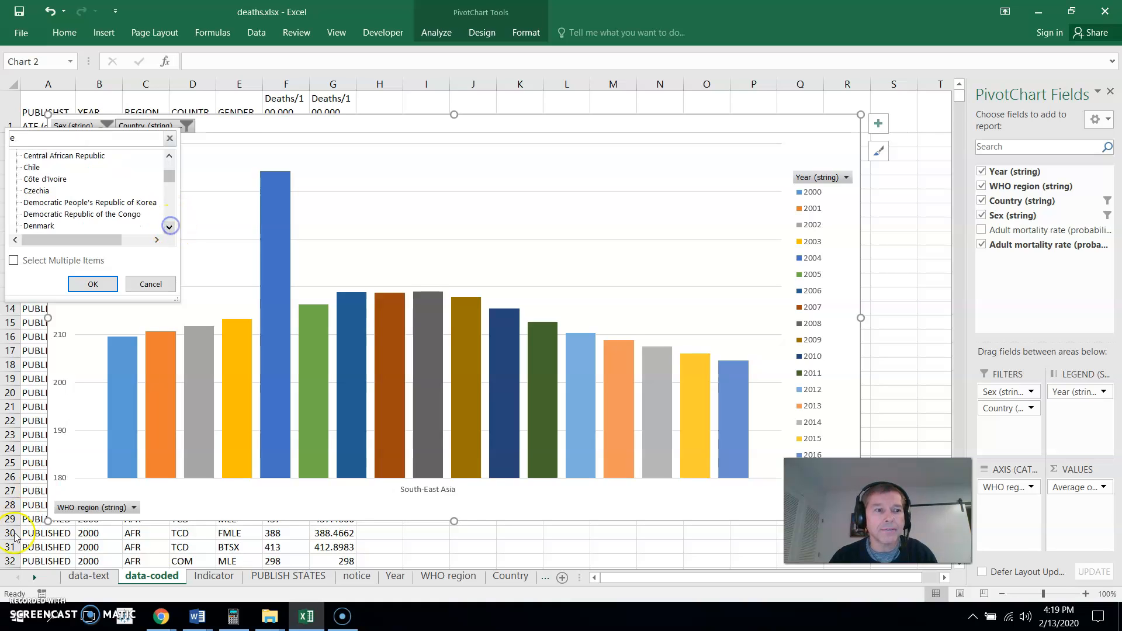
pyautogui.click(170, 226)
pyautogui.moveTo(170, 227); pyautogui.dragTo(170, 227)
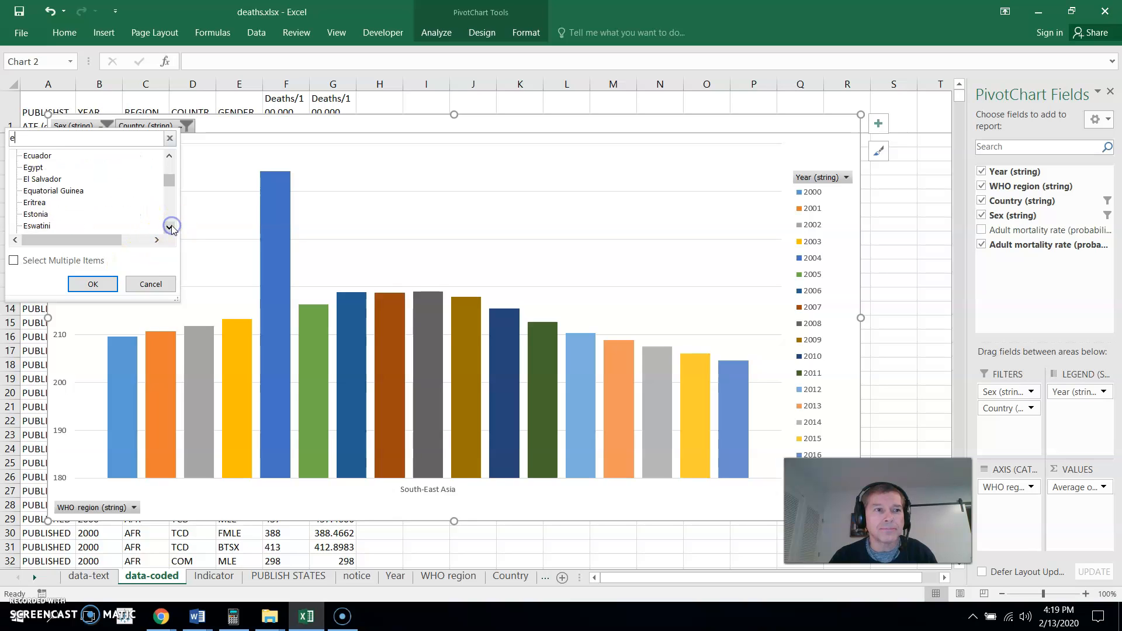
pyautogui.click(89, 284)
pyautogui.click(84, 285)
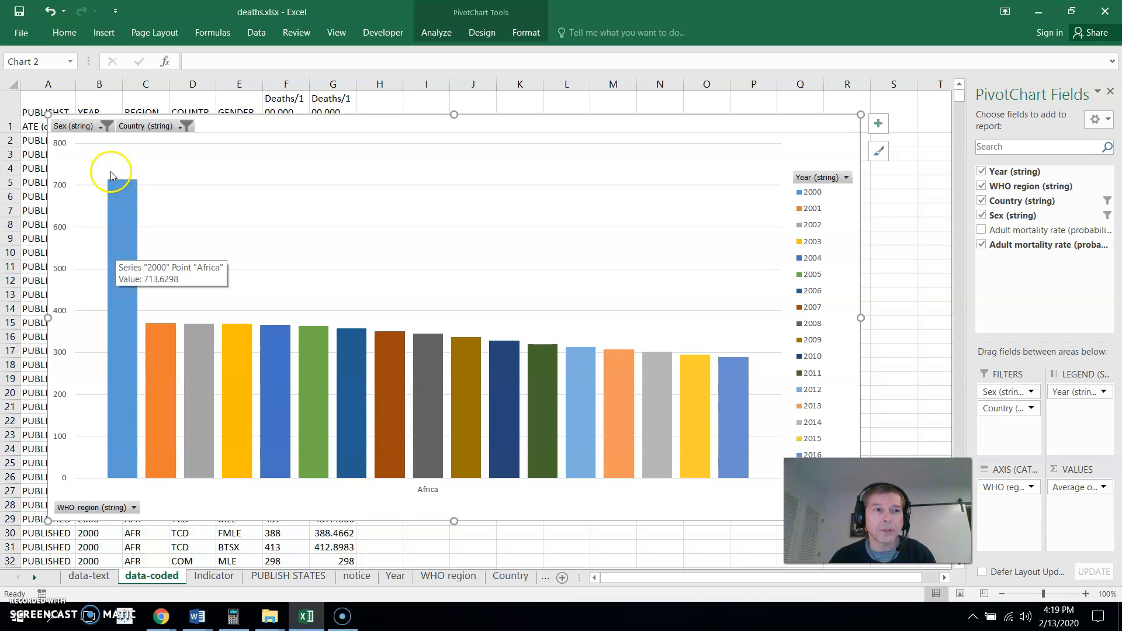
# - Set the PivotChart's Sex report filter to Female and inspect the value of the year 2000 bar
pyautogui.click(99, 125)
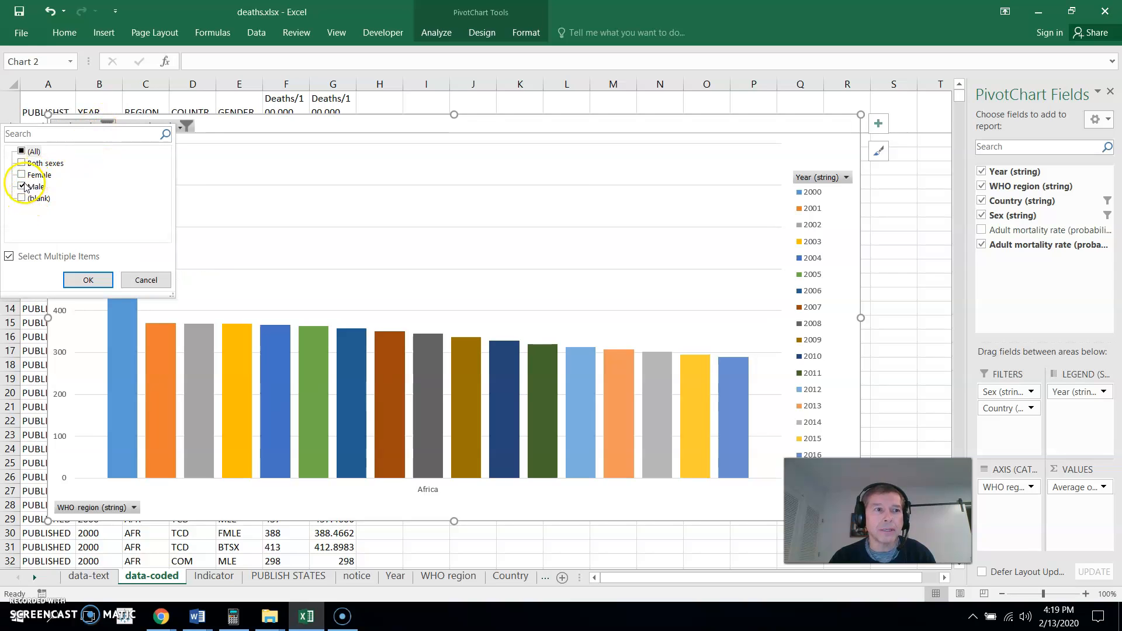
pyautogui.click(87, 279)
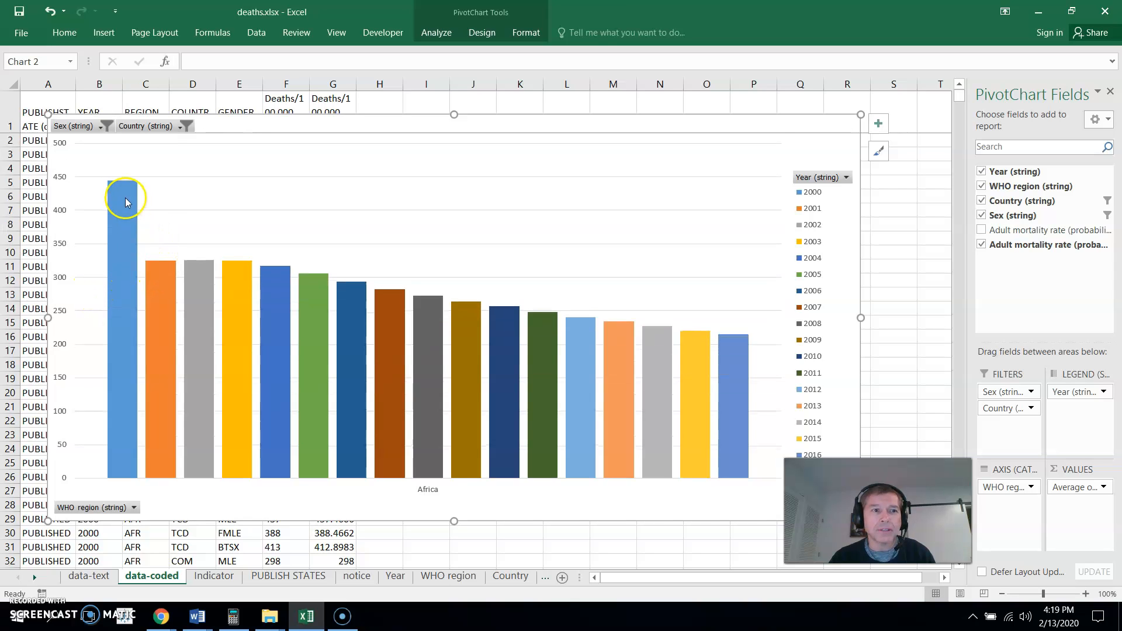
pyautogui.moveTo(117, 185)
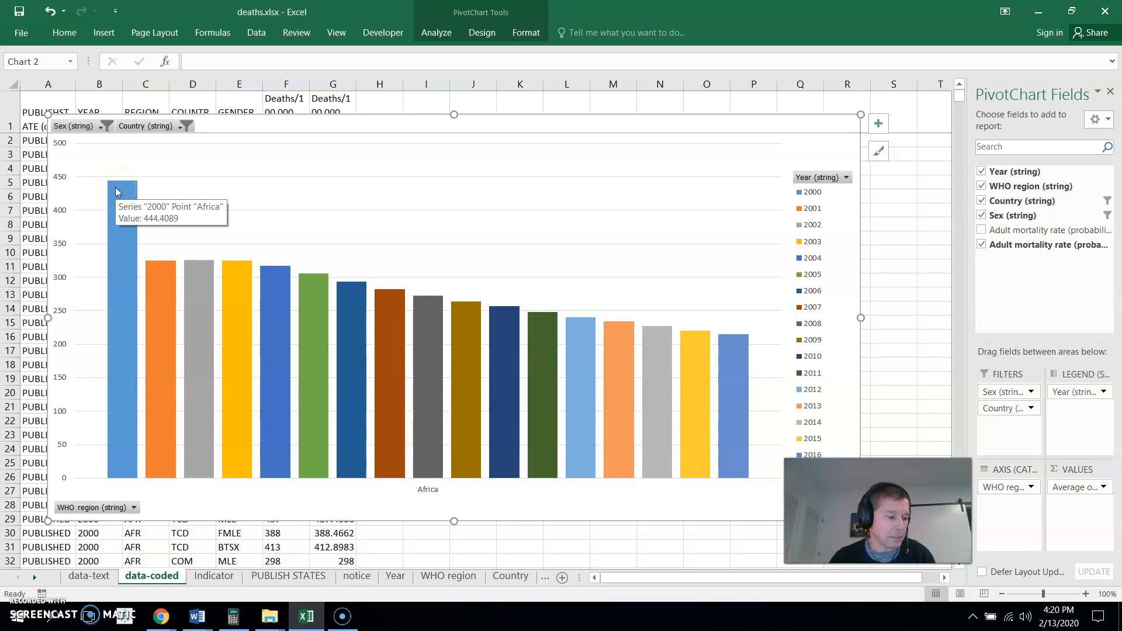